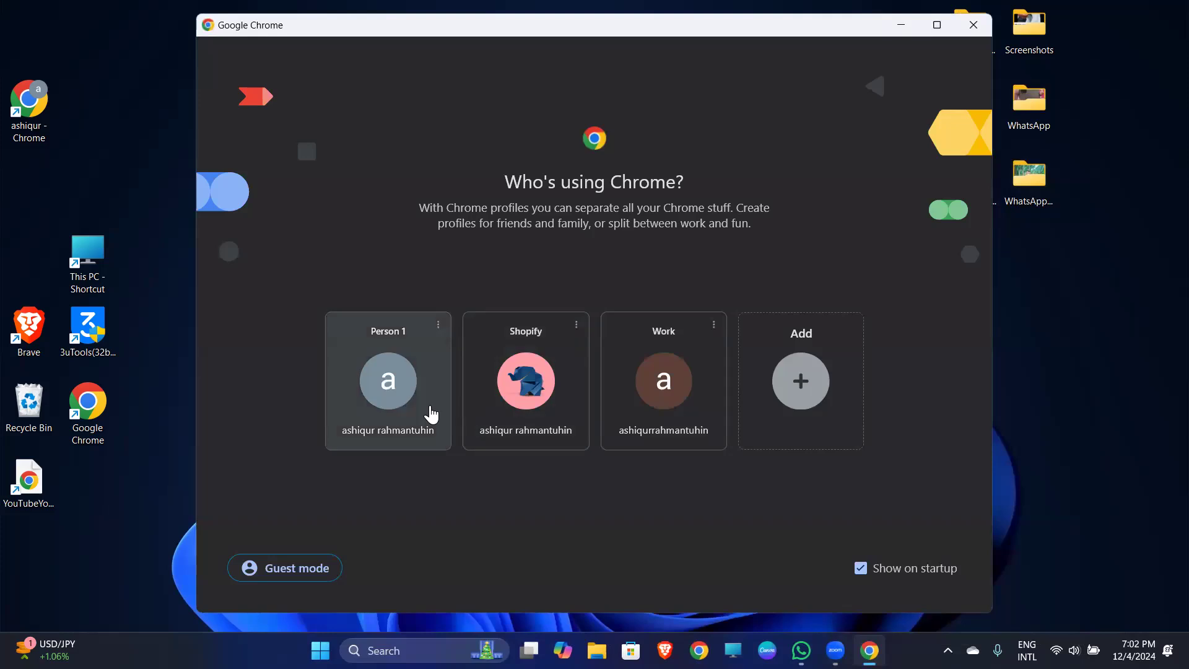
Open the Person 1 Chrome profile, search Google for "shopify partner login" and maximize the window
{"action": "left_click", "coordinate": [429, 405]}
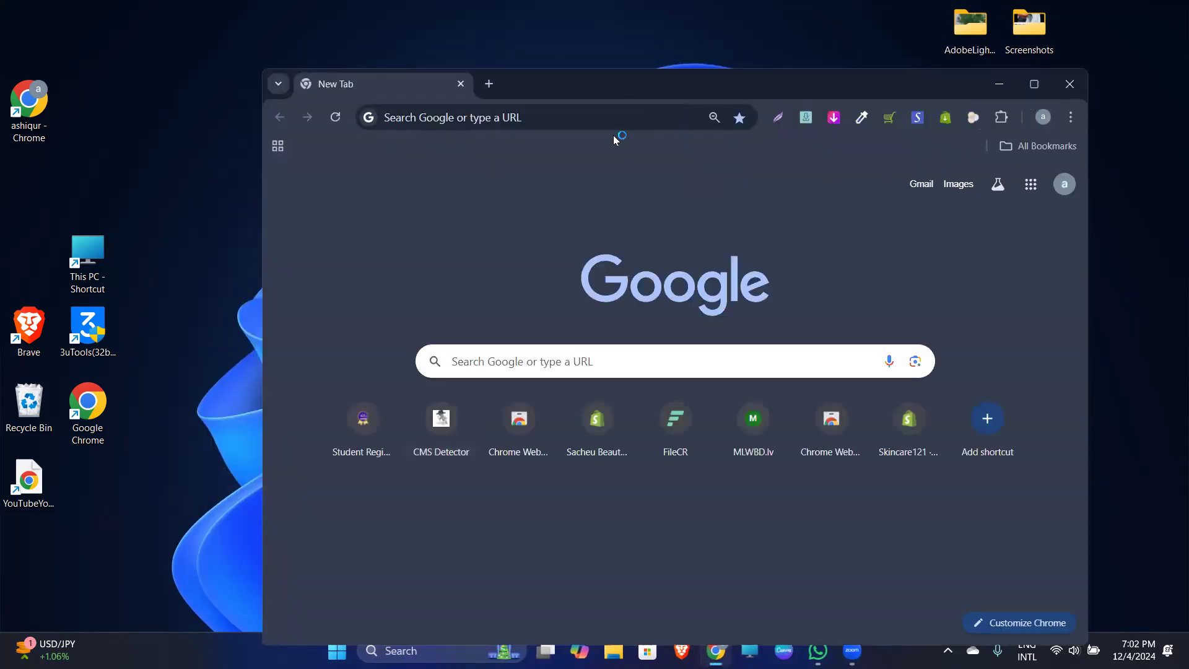
{"action": "left_click", "coordinate": [598, 122]}
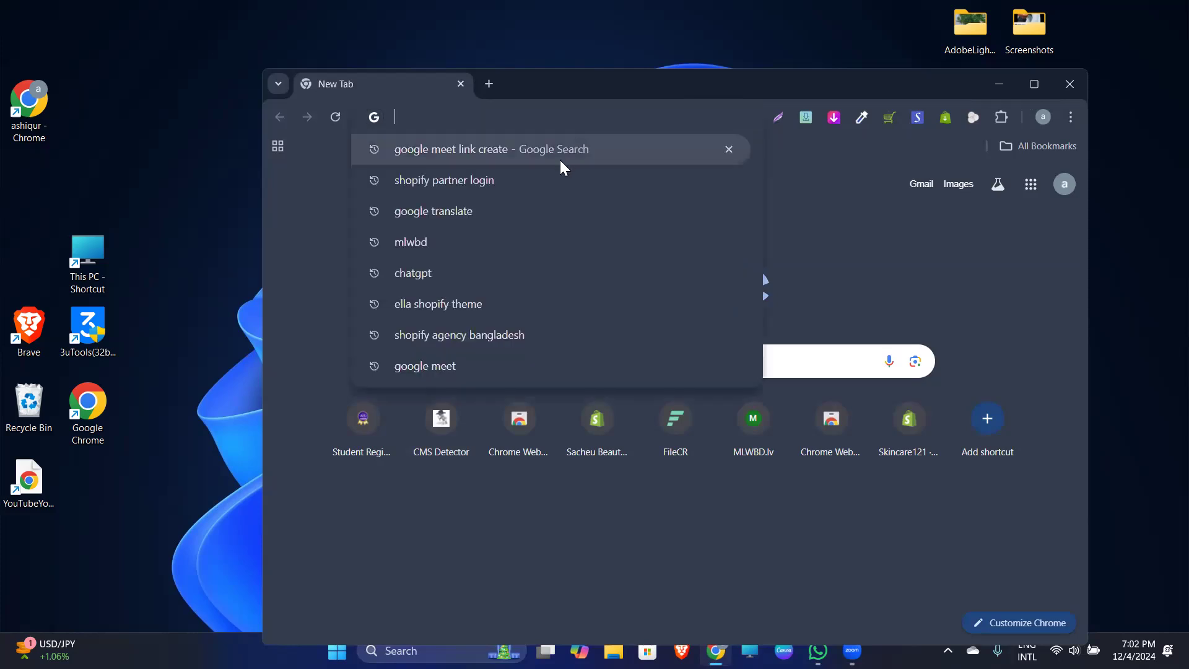
{"action": "left_click", "coordinate": [547, 180]}
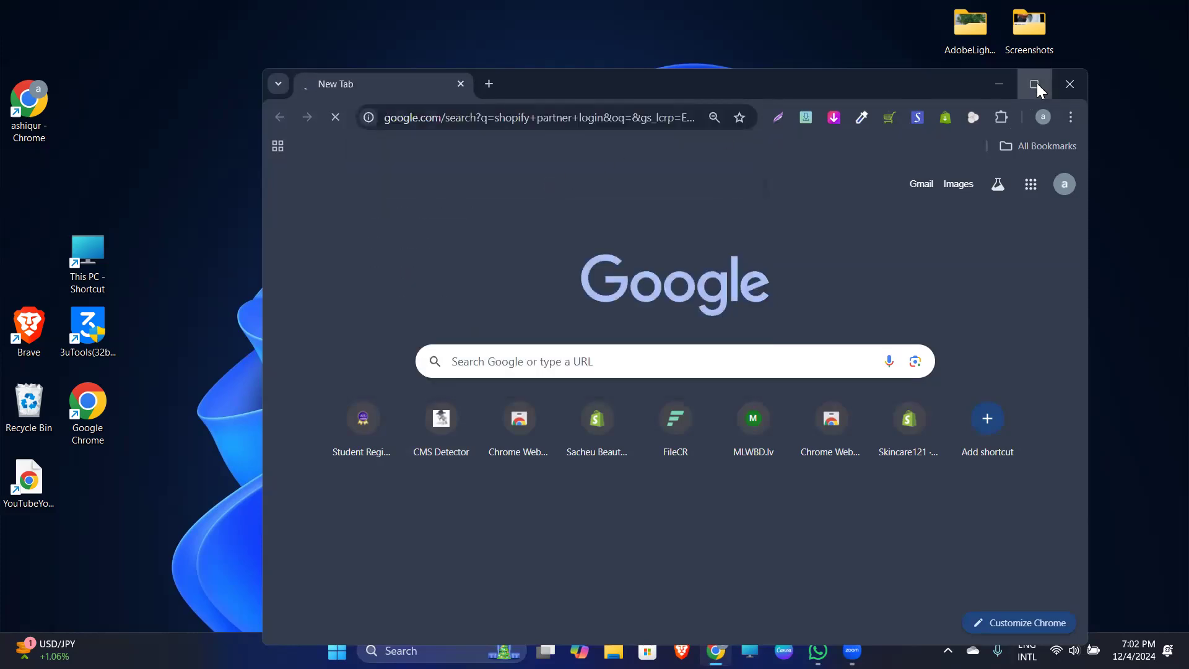
{"action": "left_click", "coordinate": [1035, 83]}
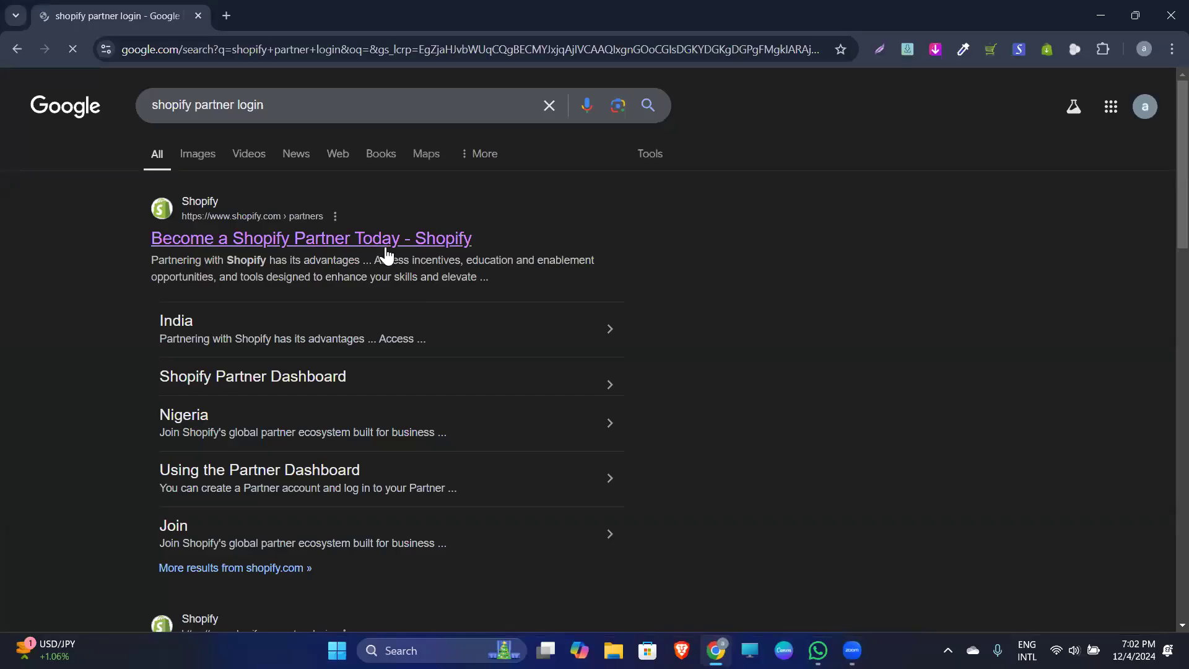
Go to the Shopify Partners site, log in and select the koreanskinscience.com organization
{"action": "left_click", "coordinate": [386, 254]}
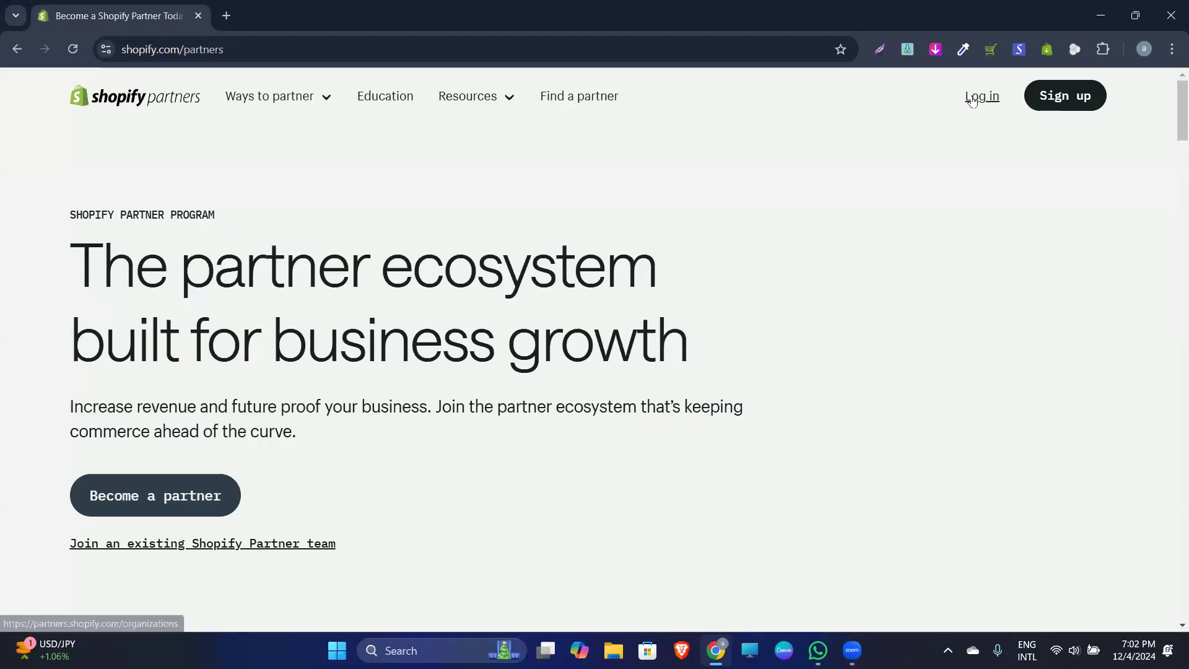
{"action": "left_click", "coordinate": [969, 98]}
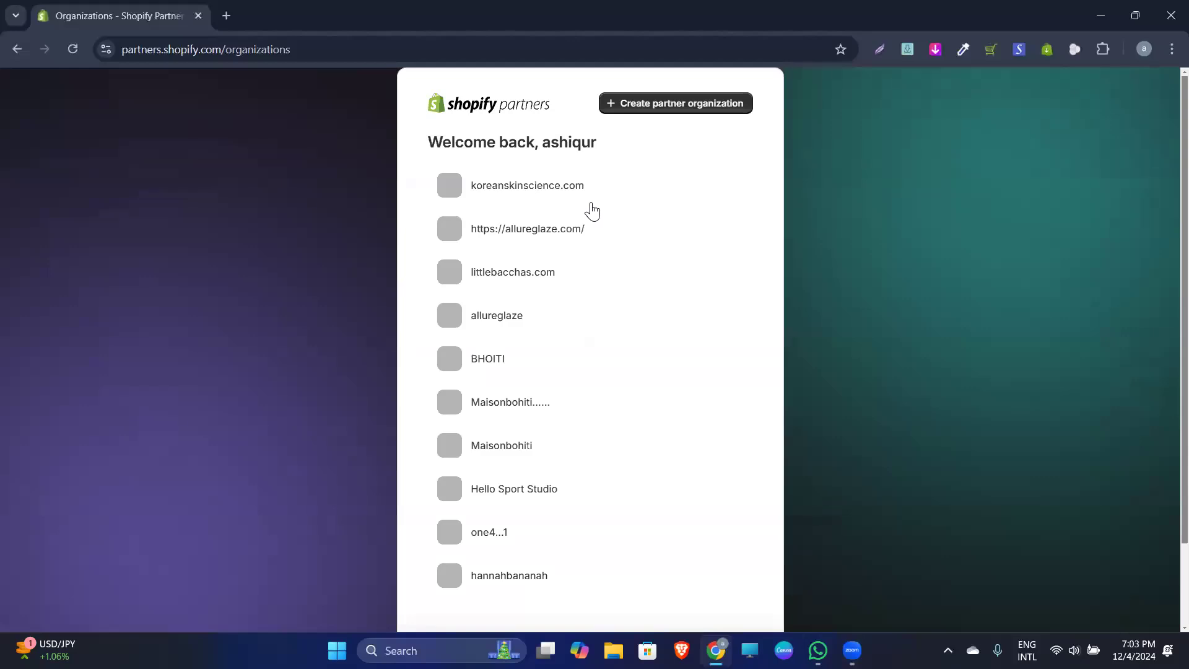
{"action": "left_click", "coordinate": [589, 199]}
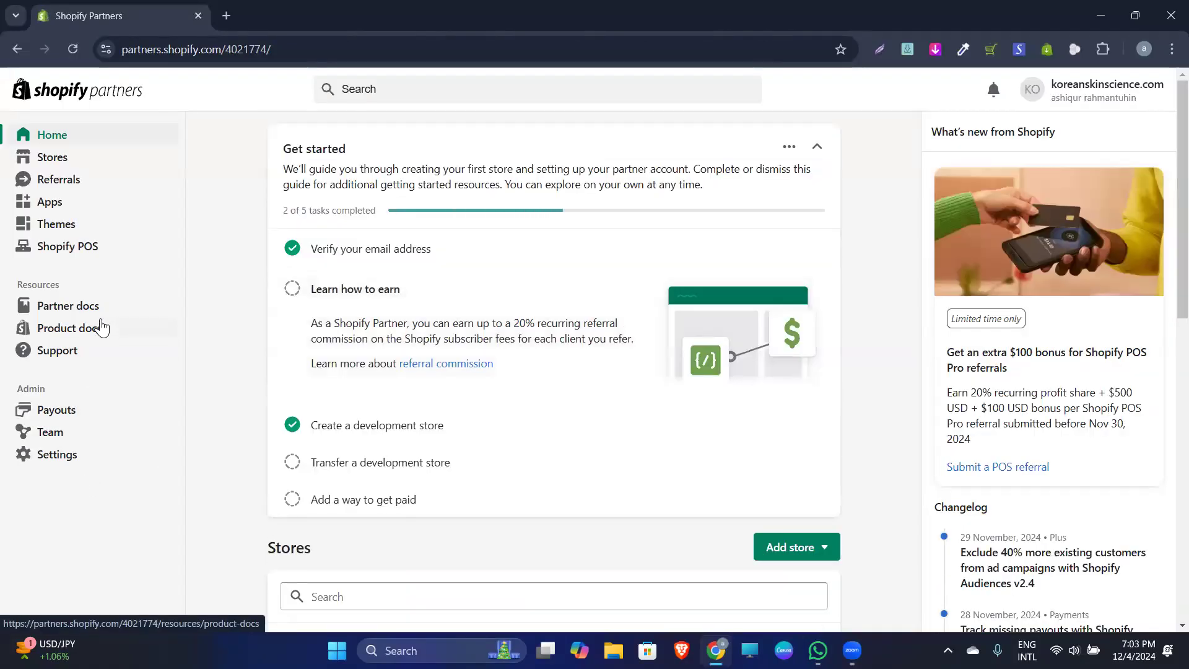
Find the koreanskinscience.com development store among the partner stores and log in to its admin
{"action": "left_click", "coordinate": [118, 165]}
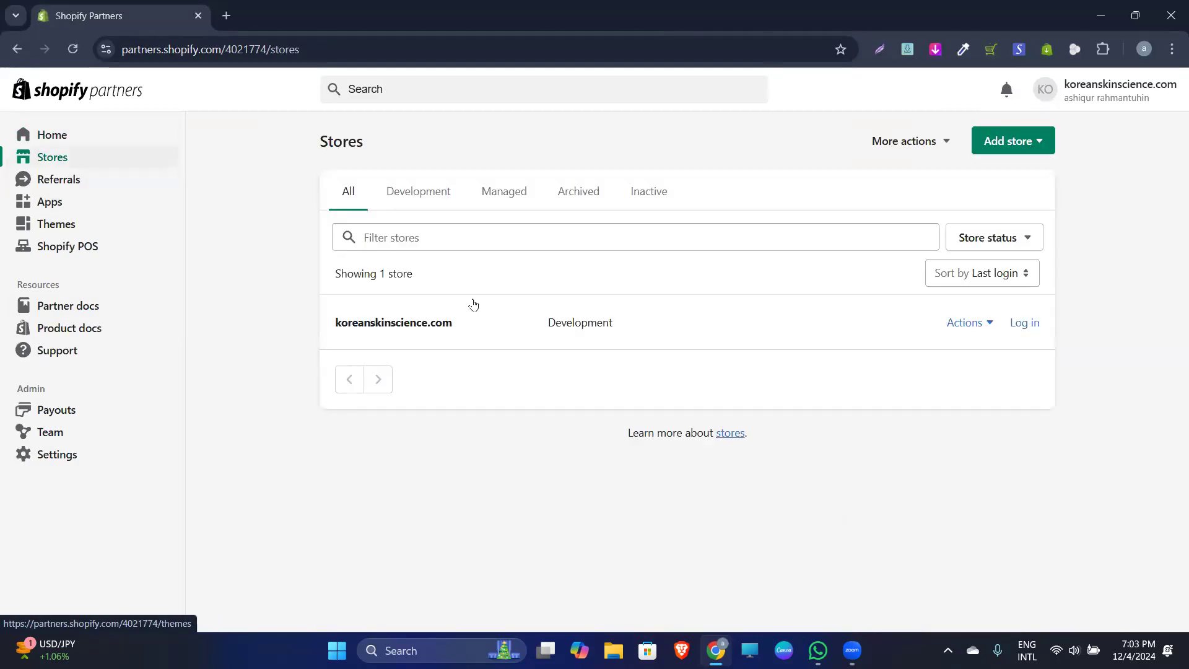
{"action": "left_click", "coordinate": [1028, 324]}
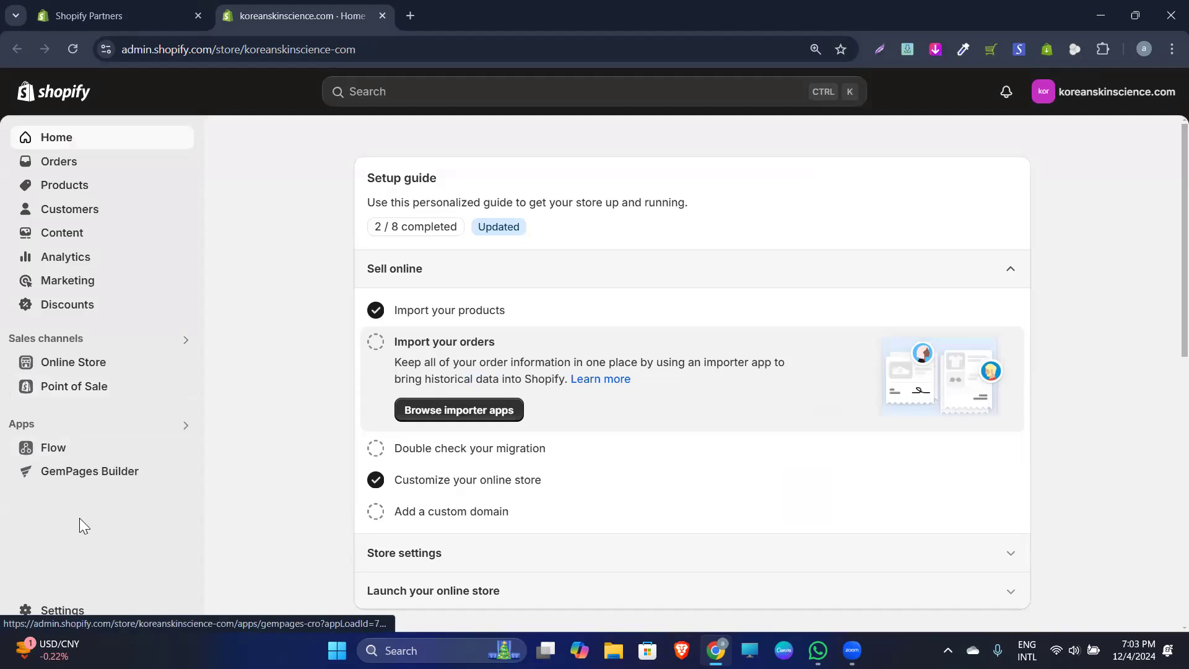
Open the existing product page from the GemPages Builder page list in the editor
{"action": "left_click", "coordinate": [105, 476]}
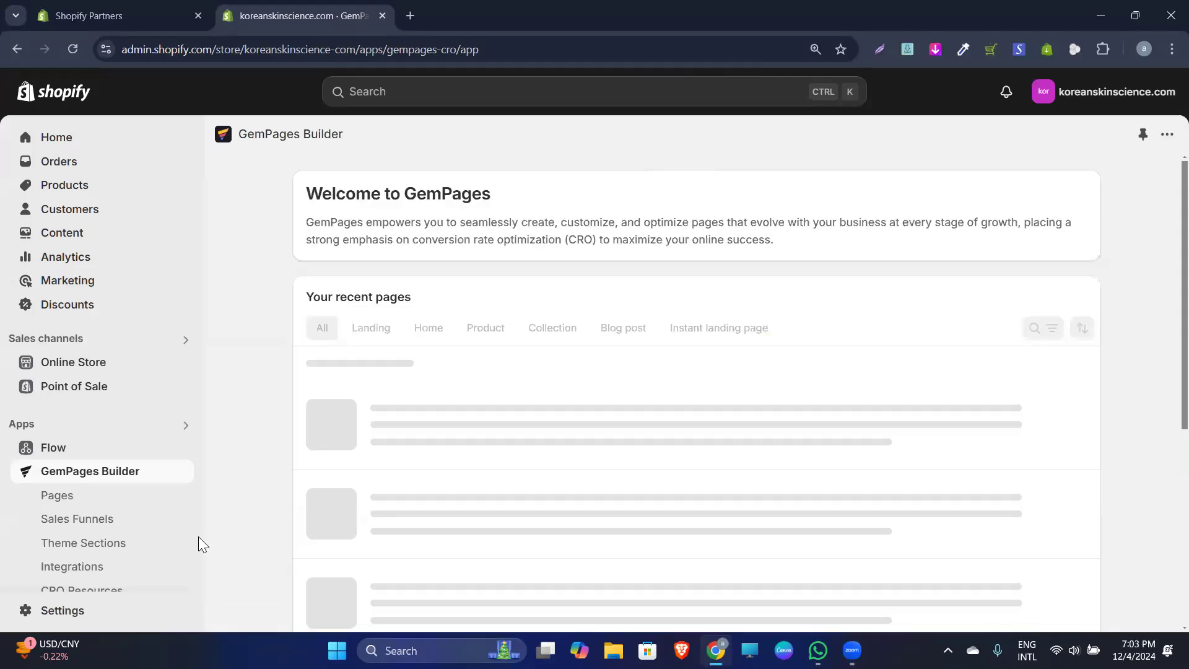
{"action": "left_click", "coordinate": [118, 499]}
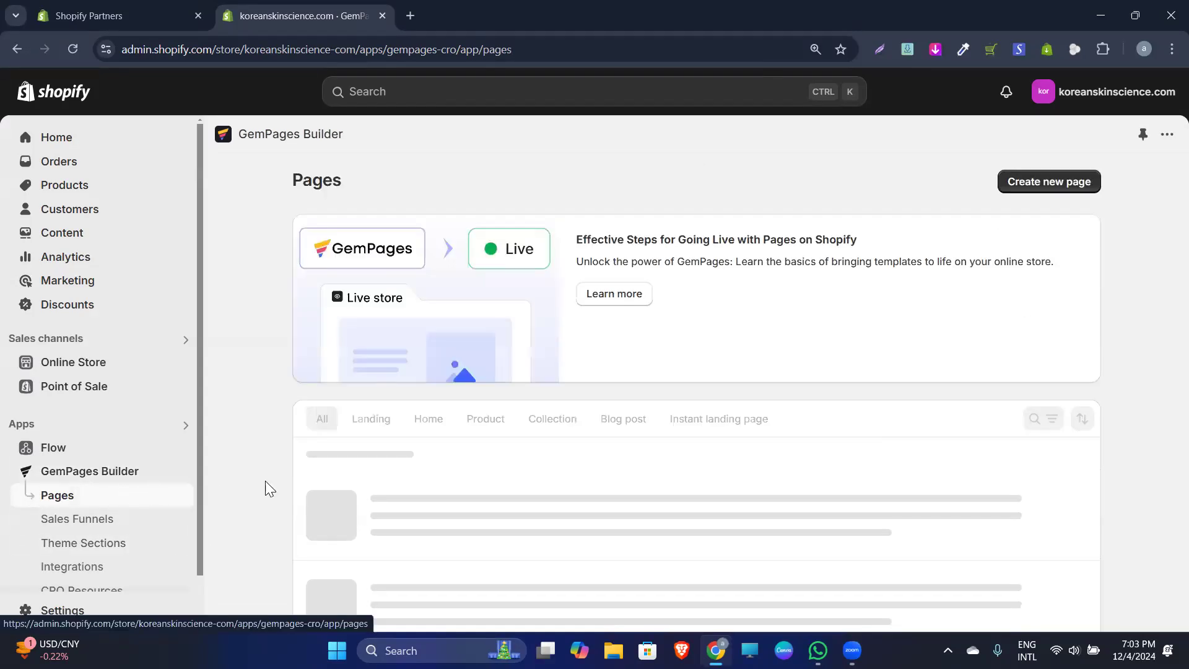
{"action": "left_click", "coordinate": [499, 436]}
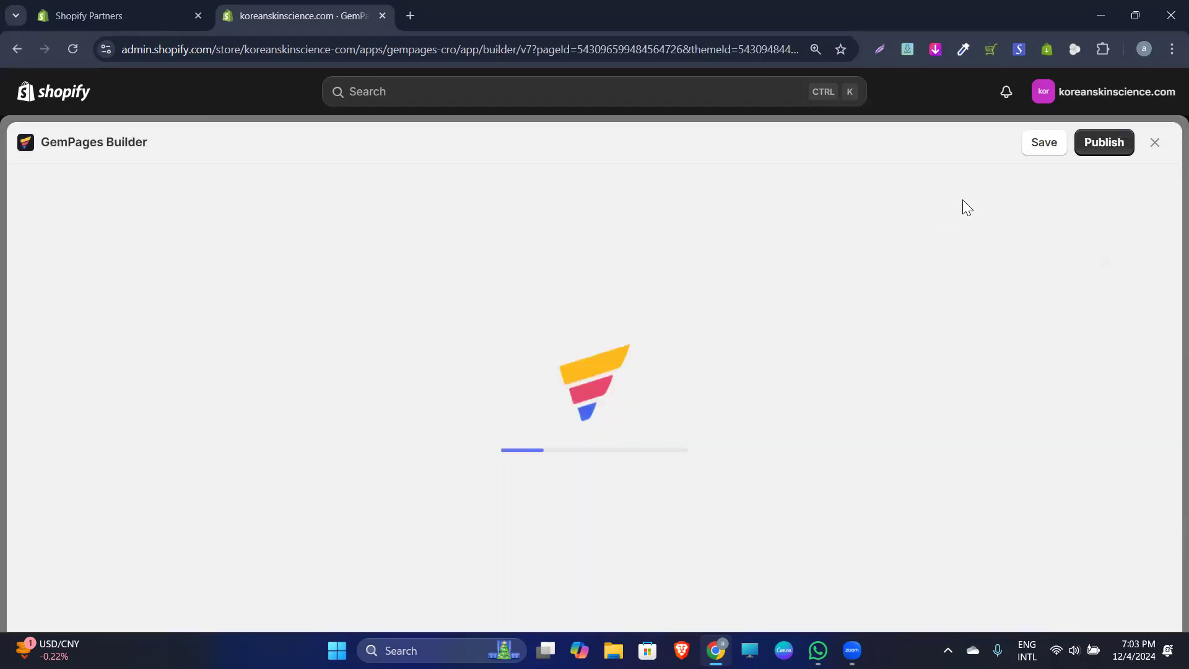
Try to open the koreanskinscience-com.myshopify.com GemPages preview in a new browser tab
{"action": "left_click", "coordinate": [410, 15]}
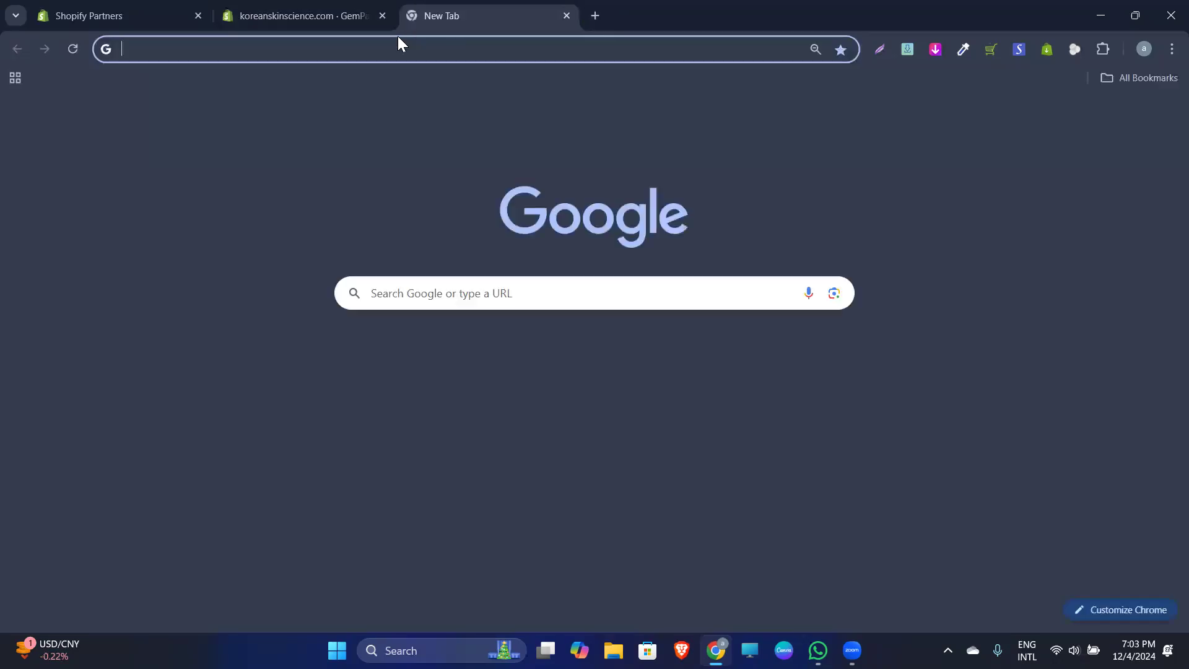
{"action": "left_click", "coordinate": [393, 48]}
{"action": "key", "text": "ctrl+v"}
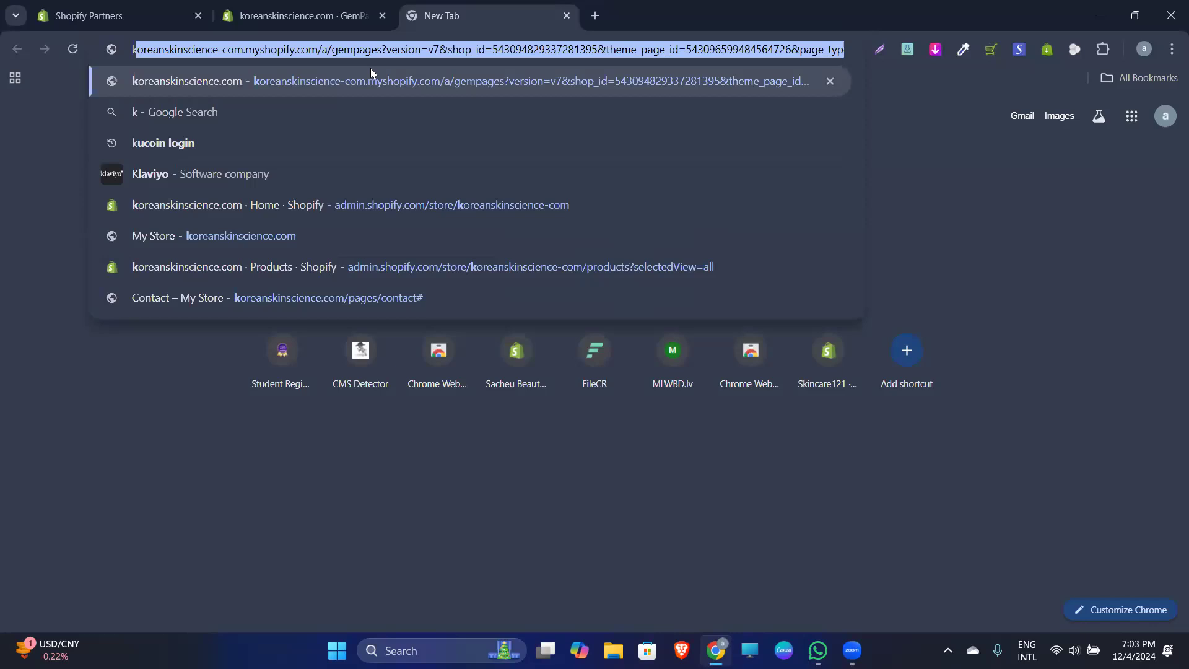
{"action": "key", "text": "Return"}
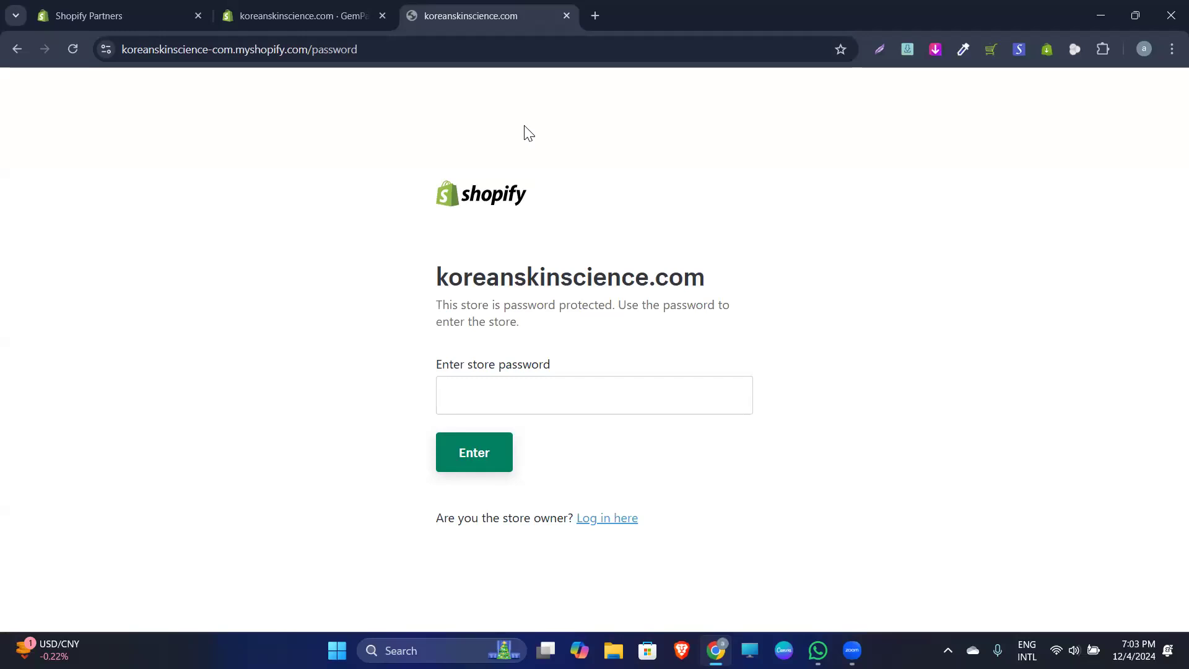
Open facebook.com in another new browser tab
{"action": "key", "text": "ctrl+t"}
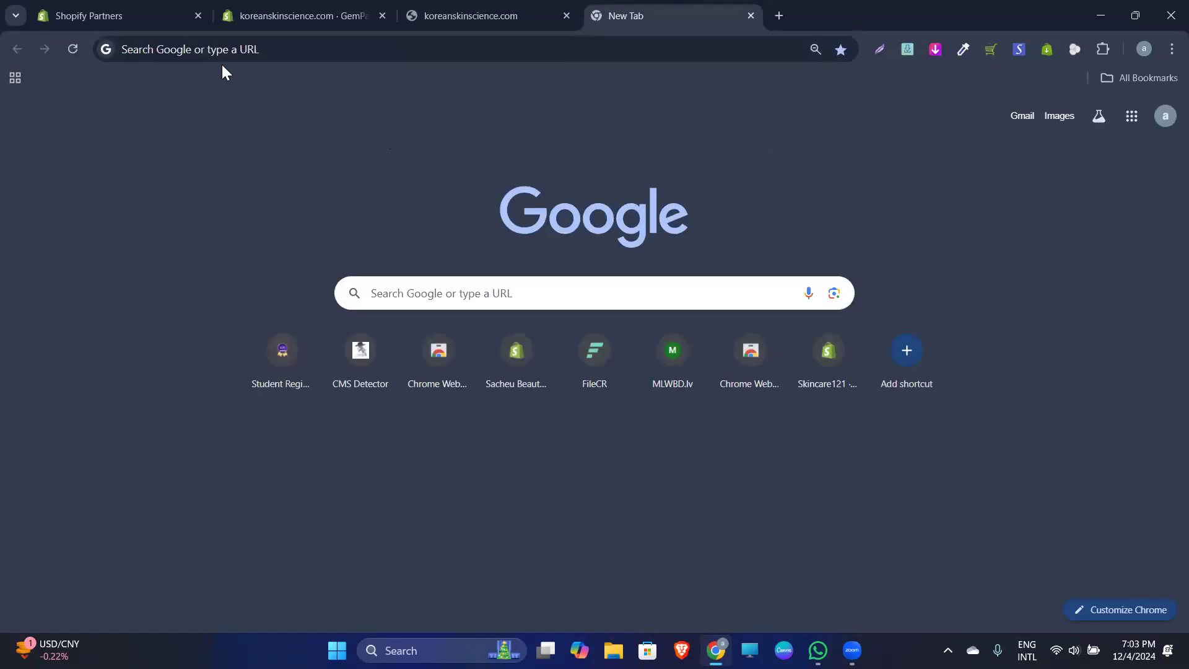
{"action": "left_click", "coordinate": [204, 47]}
{"action": "type", "text": "facebook.com"}
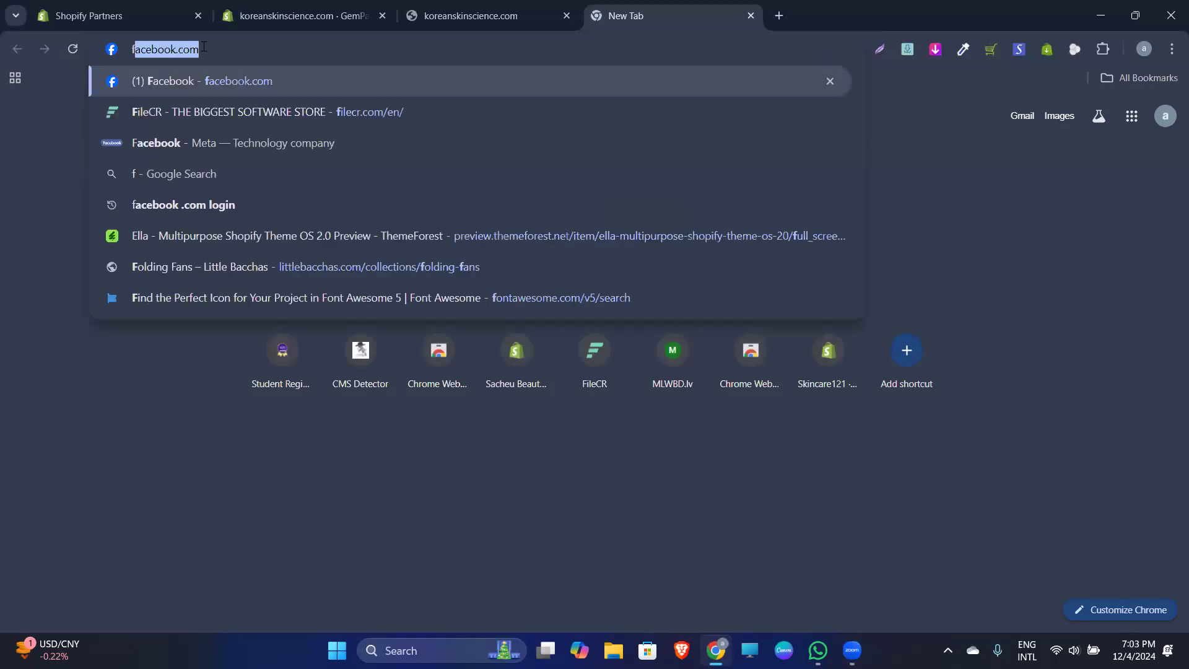
{"action": "left_click", "coordinate": [215, 76]}
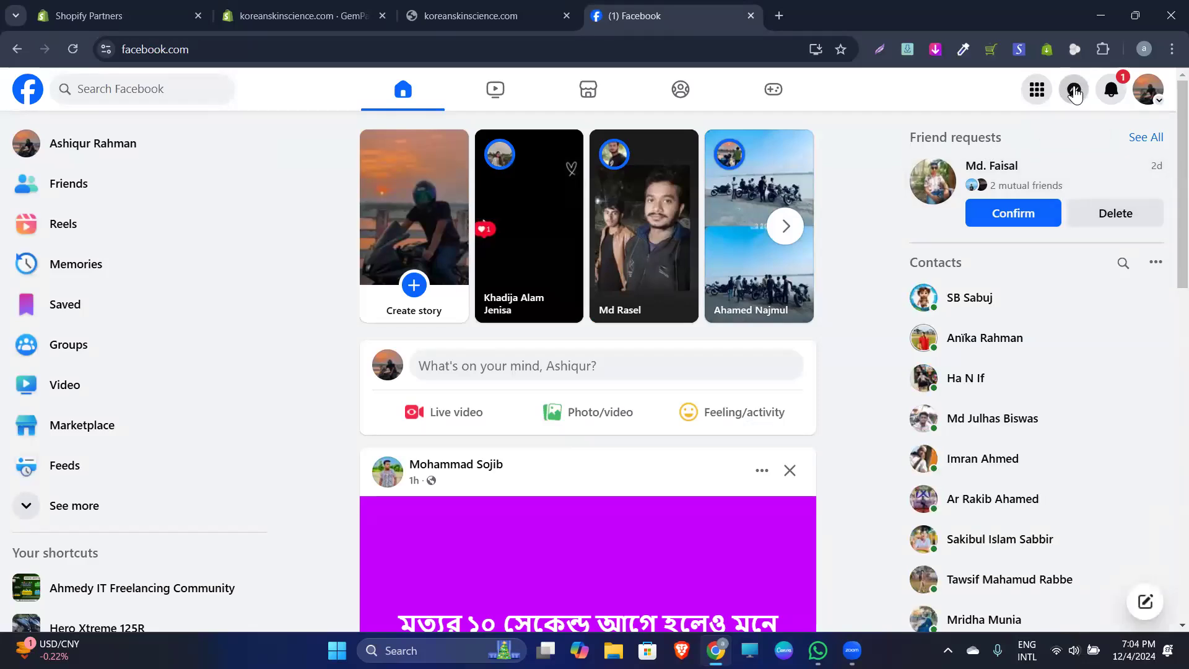
{"action": "left_click", "coordinate": [1074, 91]}
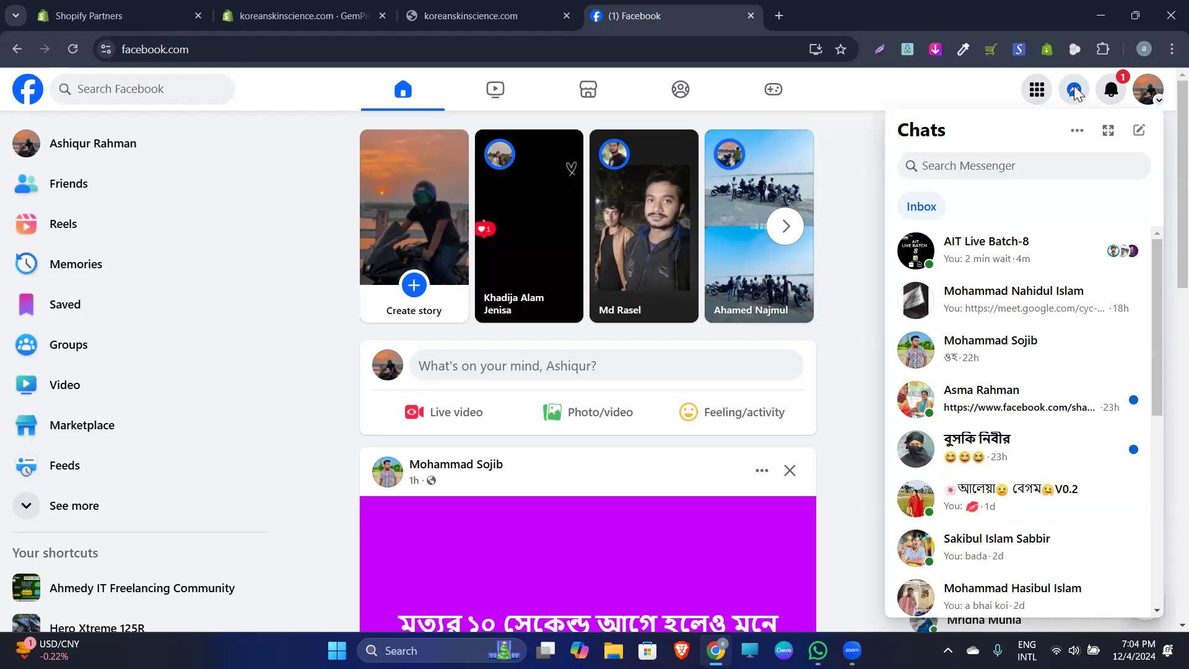
{"action": "left_click", "coordinate": [1015, 251]}
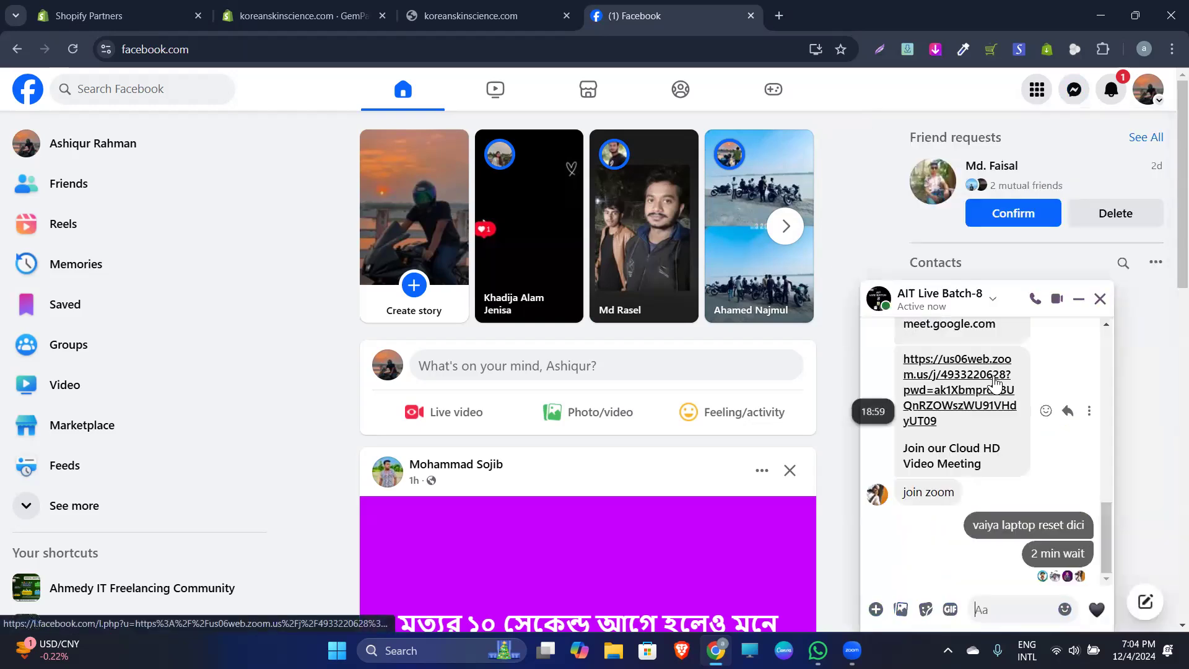
{"action": "left_click", "coordinate": [1100, 299]}
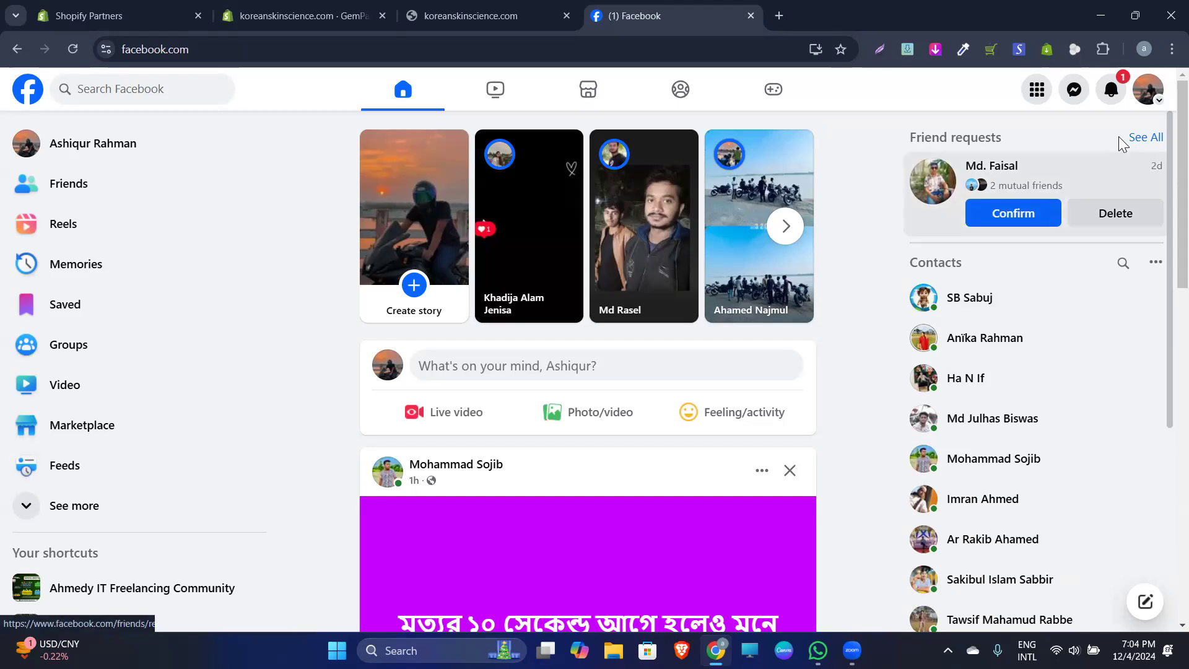
Search Messenger for "as", open the account owner's own chat and follow its AGE-R Glow Booster Pro product link
{"action": "left_click", "coordinate": [1074, 90]}
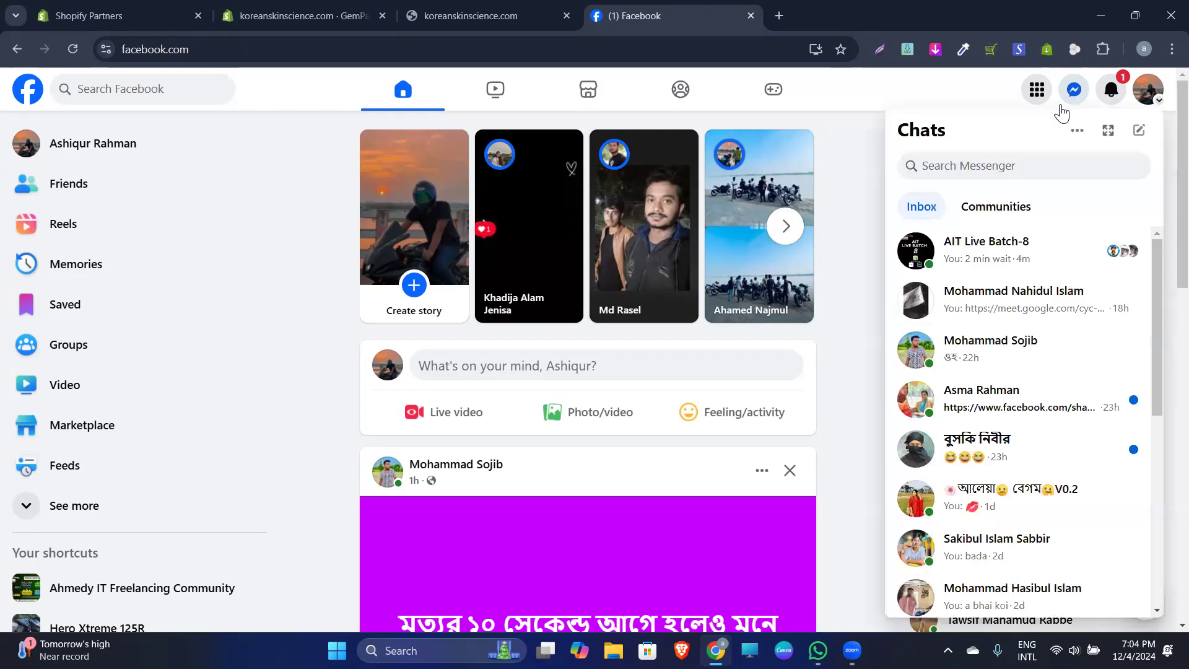
{"action": "left_click", "coordinate": [1022, 166]}
{"action": "type", "text": "as"}
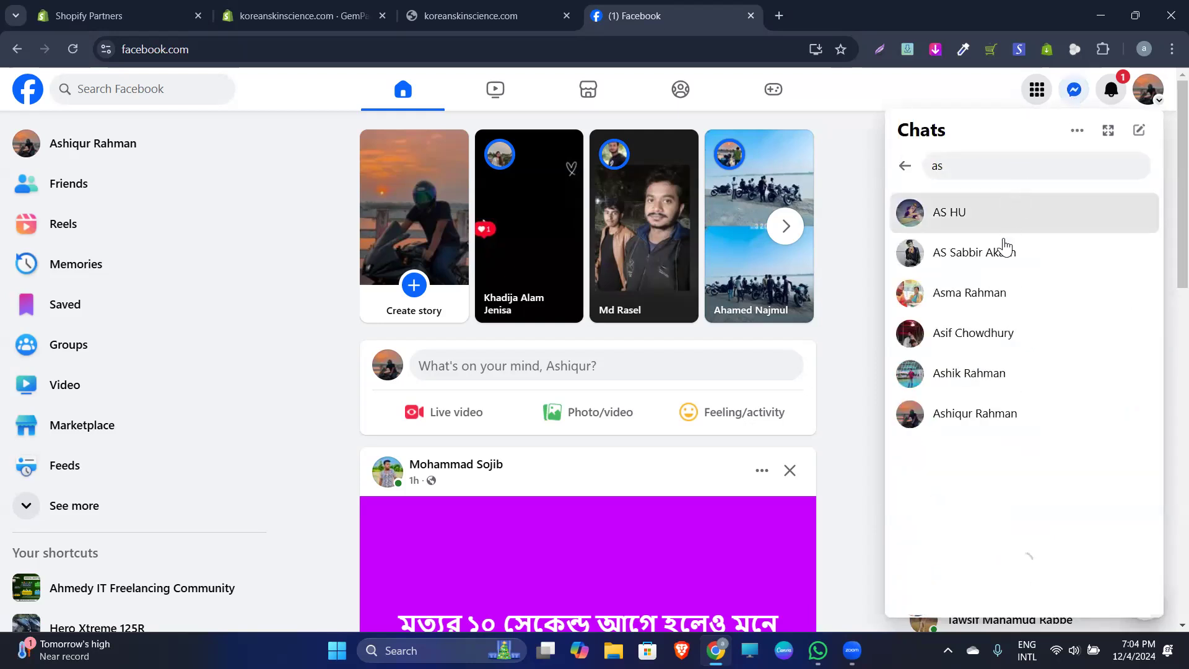
{"action": "left_click", "coordinate": [968, 426]}
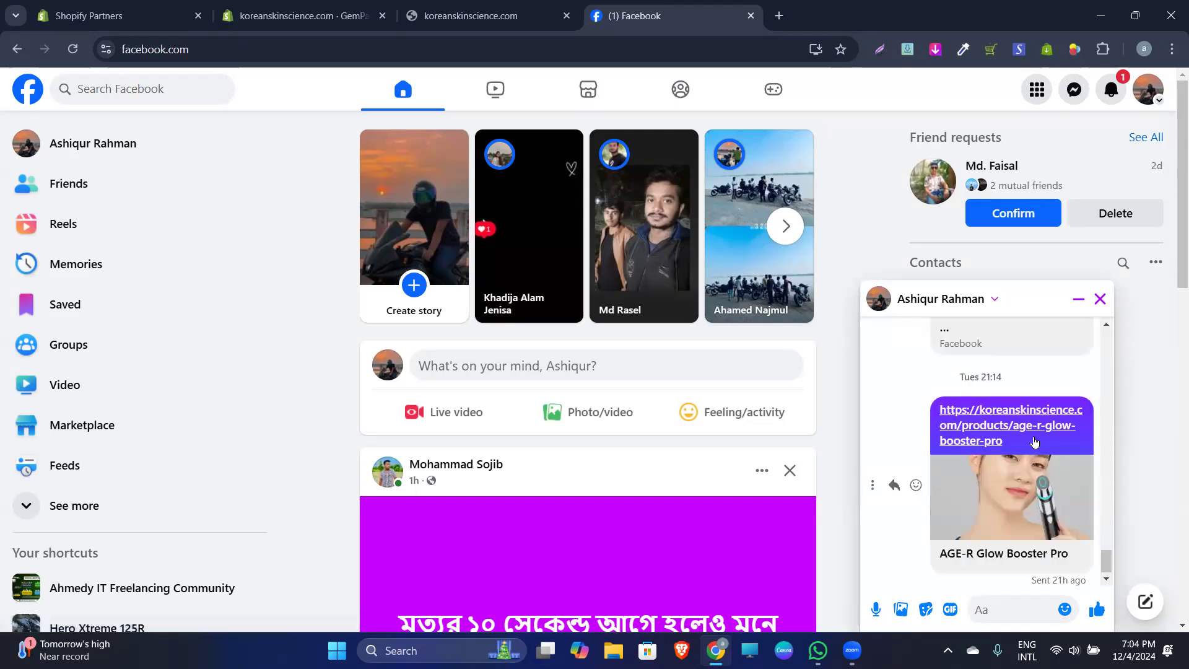
{"action": "left_click", "coordinate": [1033, 427]}
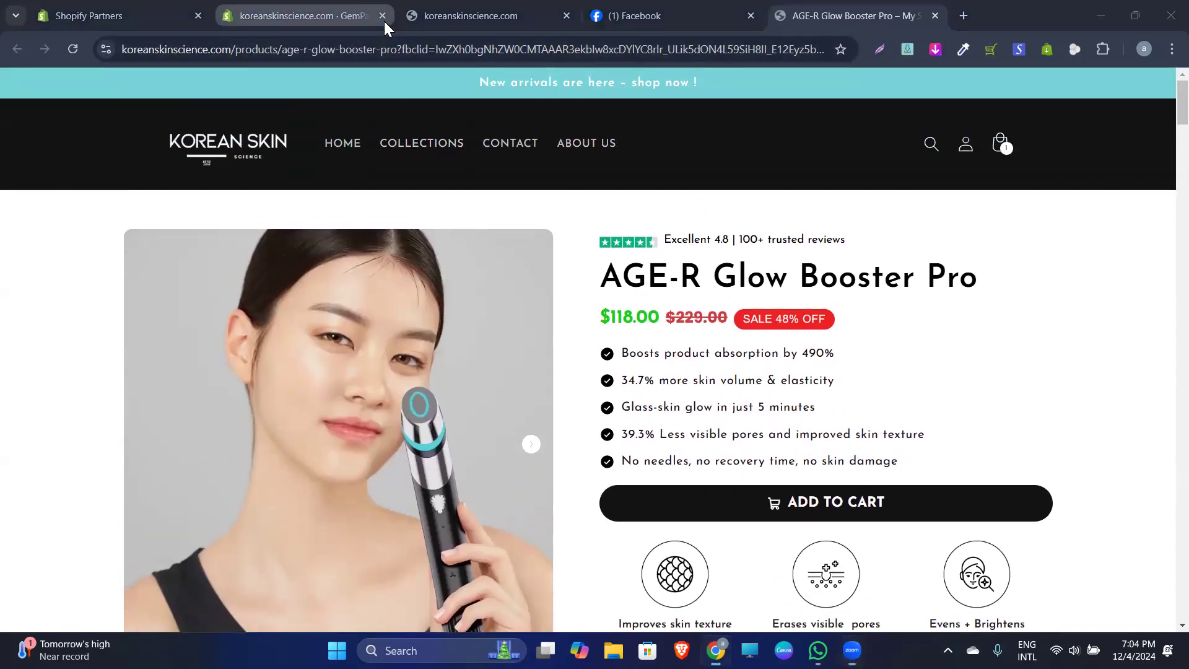
Compare the GemPages product page with the live AGE-R Glow Booster Pro page down to the Trusted By The Experts section
{"action": "left_click", "coordinate": [347, 15]}
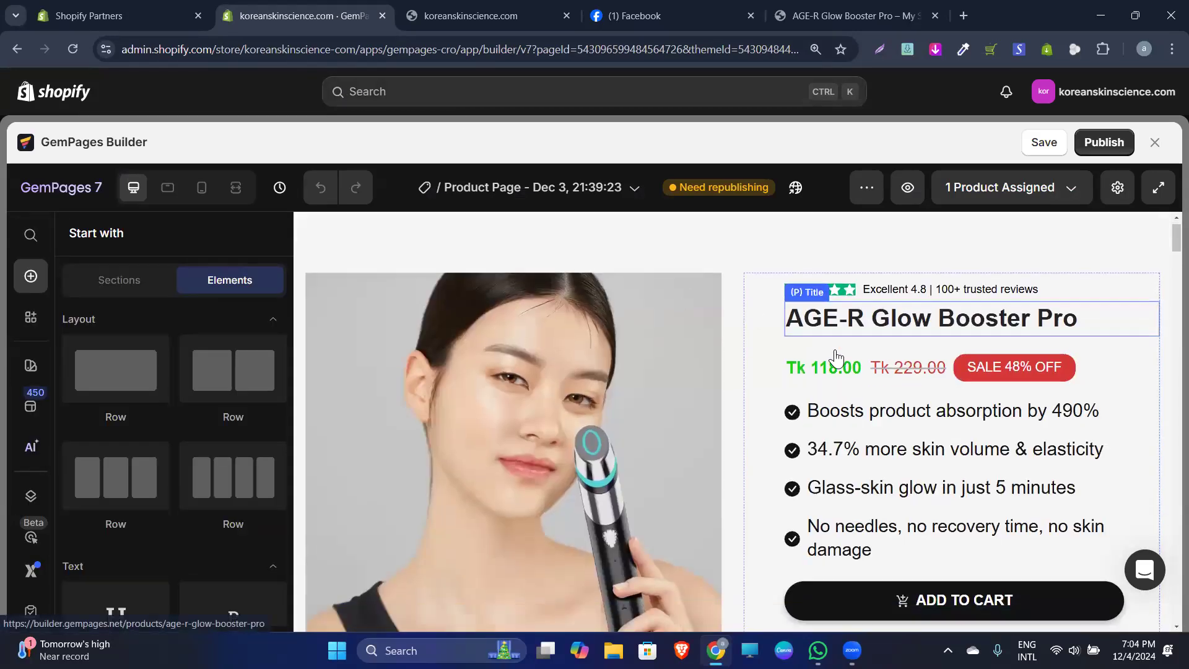
{"action": "scroll", "coordinate": [835, 357], "scroll_direction": "down", "scroll_amount": 4}
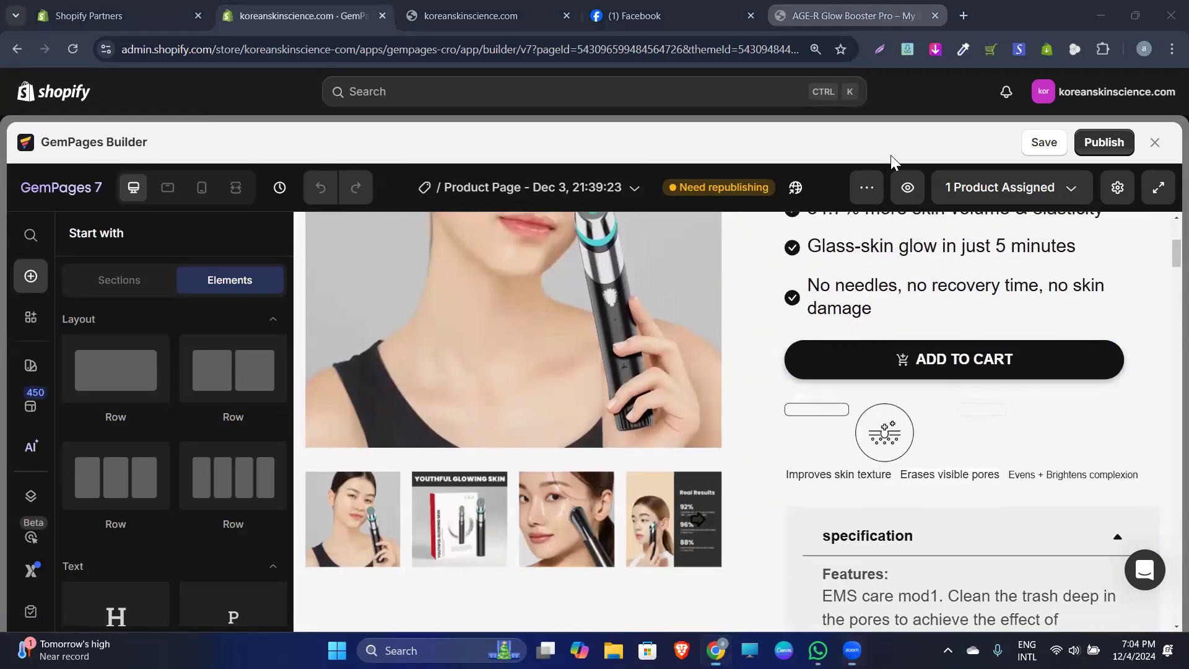
{"action": "left_click", "coordinate": [854, 16]}
{"action": "scroll", "coordinate": [789, 398], "scroll_direction": "down", "scroll_amount": 15}
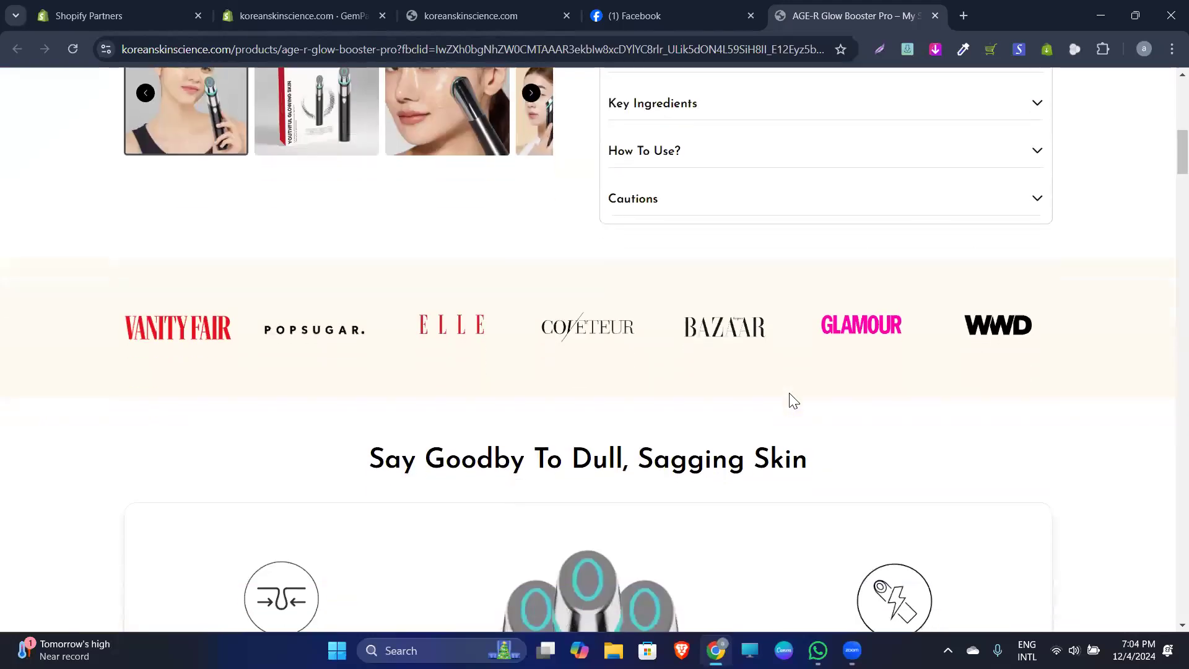
{"action": "scroll", "coordinate": [727, 333], "scroll_direction": "down", "scroll_amount": 5}
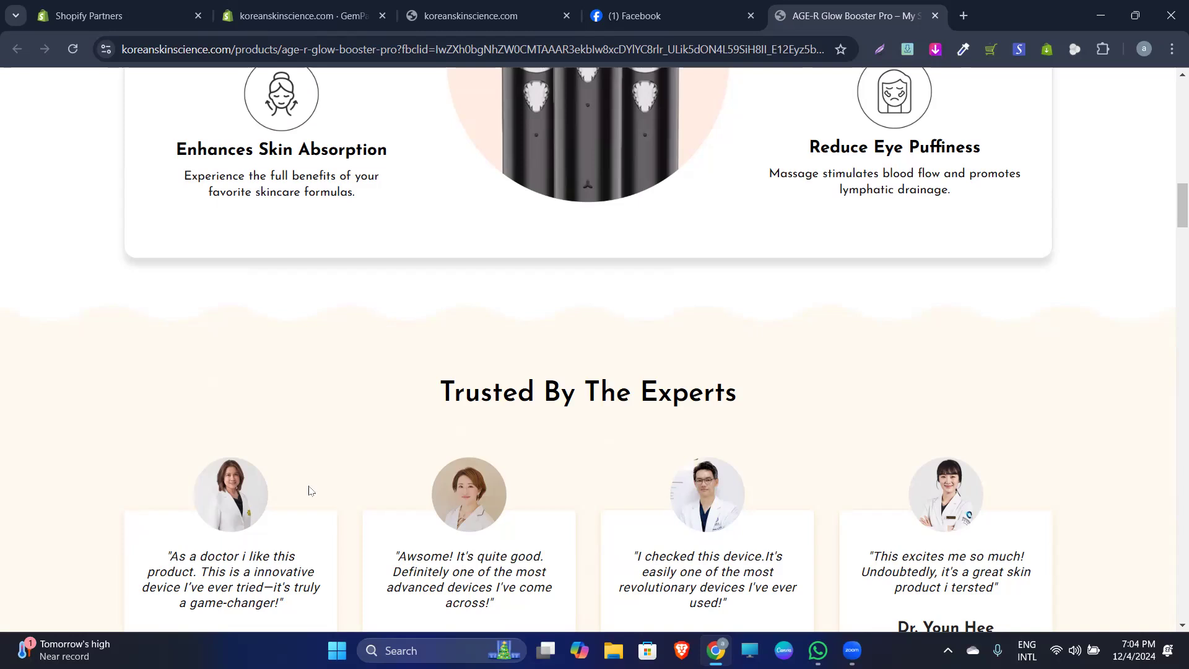
{"action": "scroll", "coordinate": [709, 390], "scroll_direction": "down", "scroll_amount": 3}
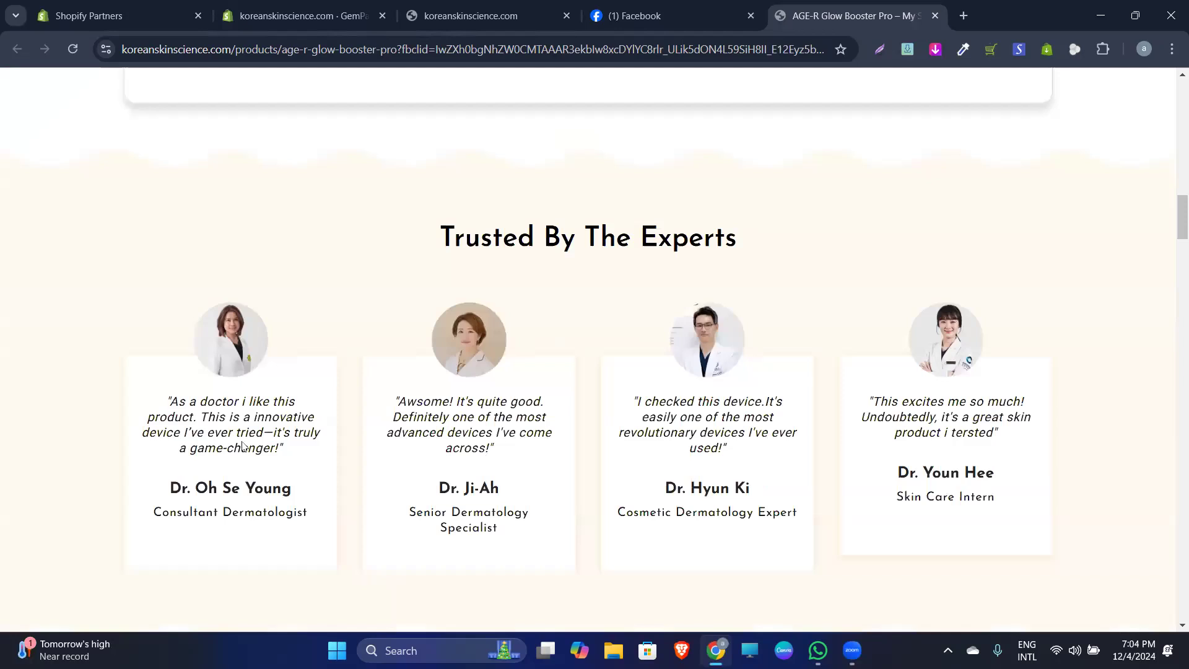
{"action": "left_click", "coordinate": [254, 9]}
{"action": "scroll", "coordinate": [592, 409], "scroll_direction": "down", "scroll_amount": 15}
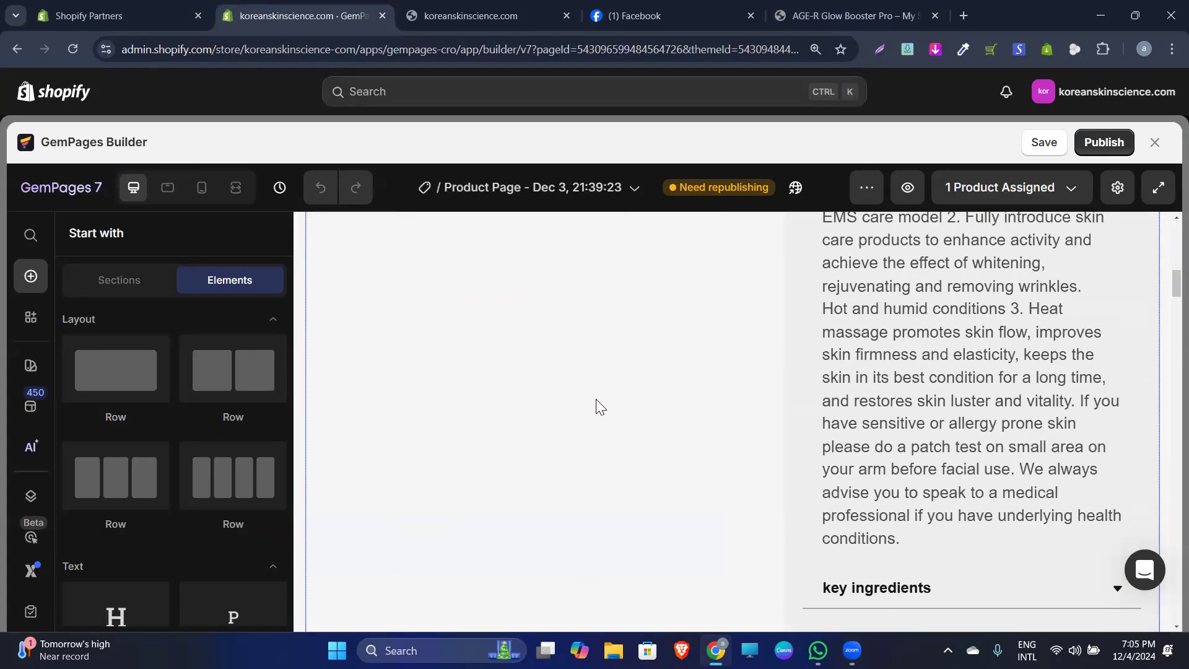
{"action": "scroll", "coordinate": [606, 383], "scroll_direction": "down", "scroll_amount": 12}
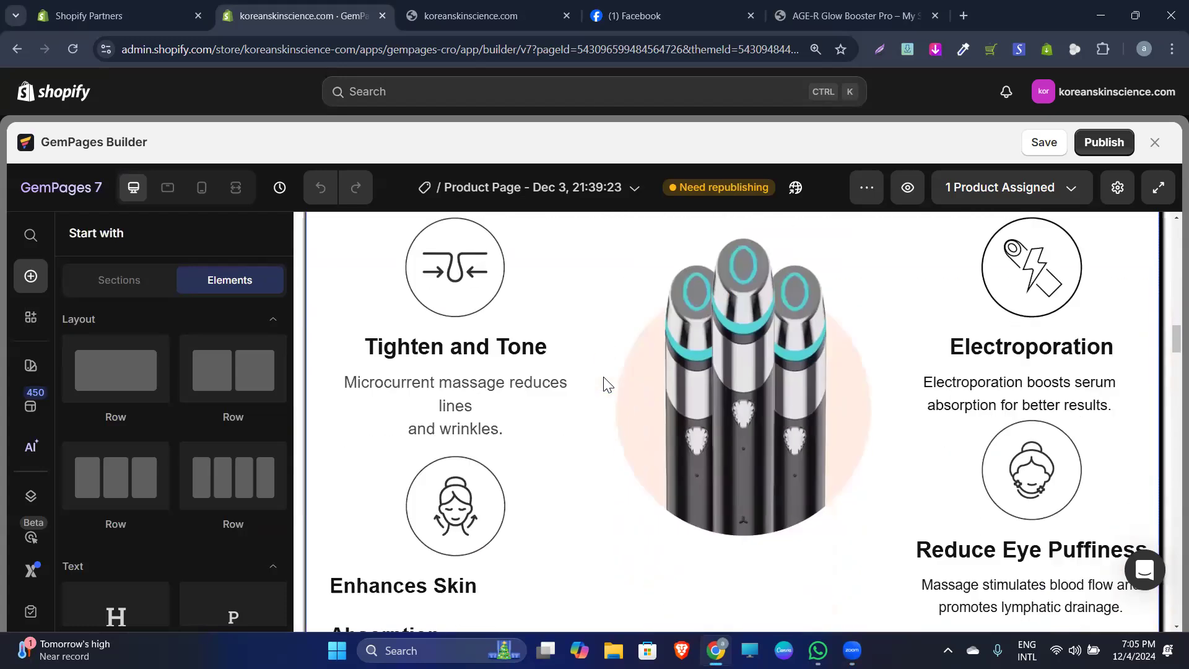
{"action": "scroll", "coordinate": [606, 386], "scroll_direction": "down", "scroll_amount": 3}
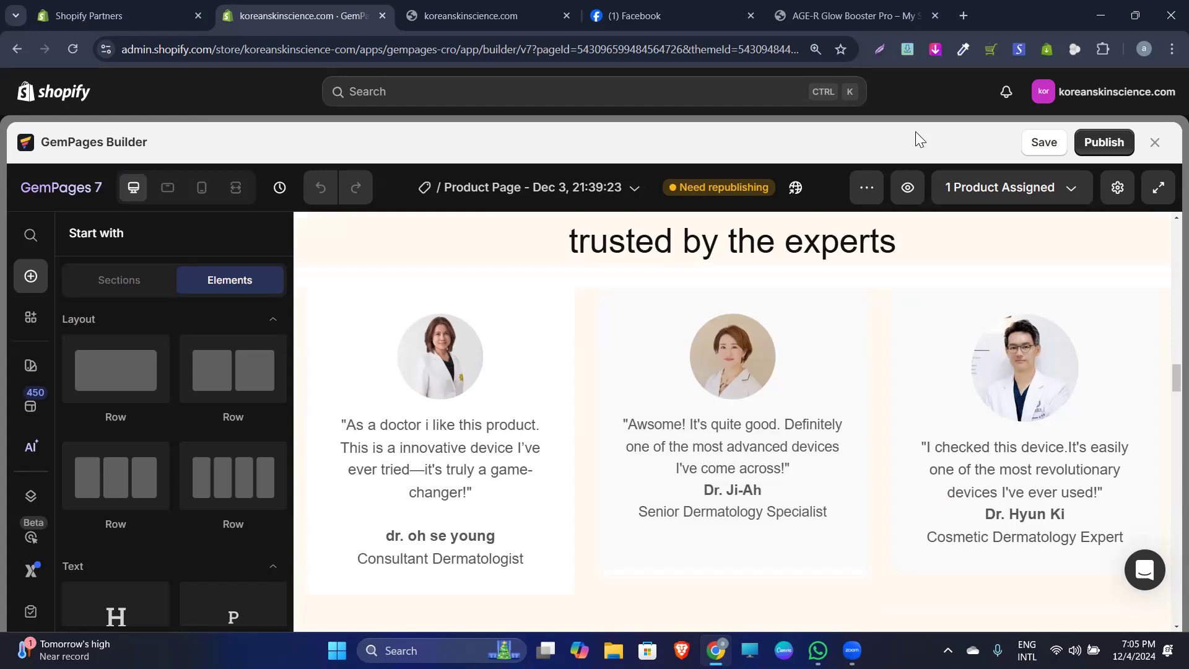
Expand the GemPages editor into its own browser tab and return to the live AGE-R Glow Booster Pro page
{"action": "left_click", "coordinate": [1157, 187]}
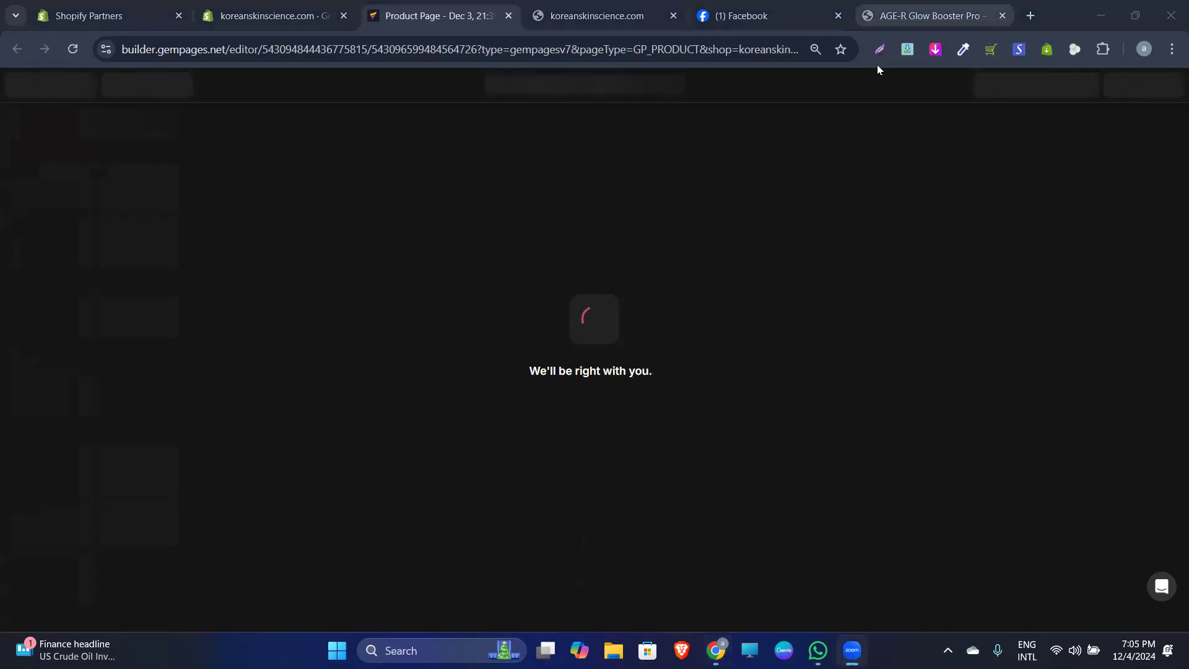
{"action": "left_click", "coordinate": [904, 16]}
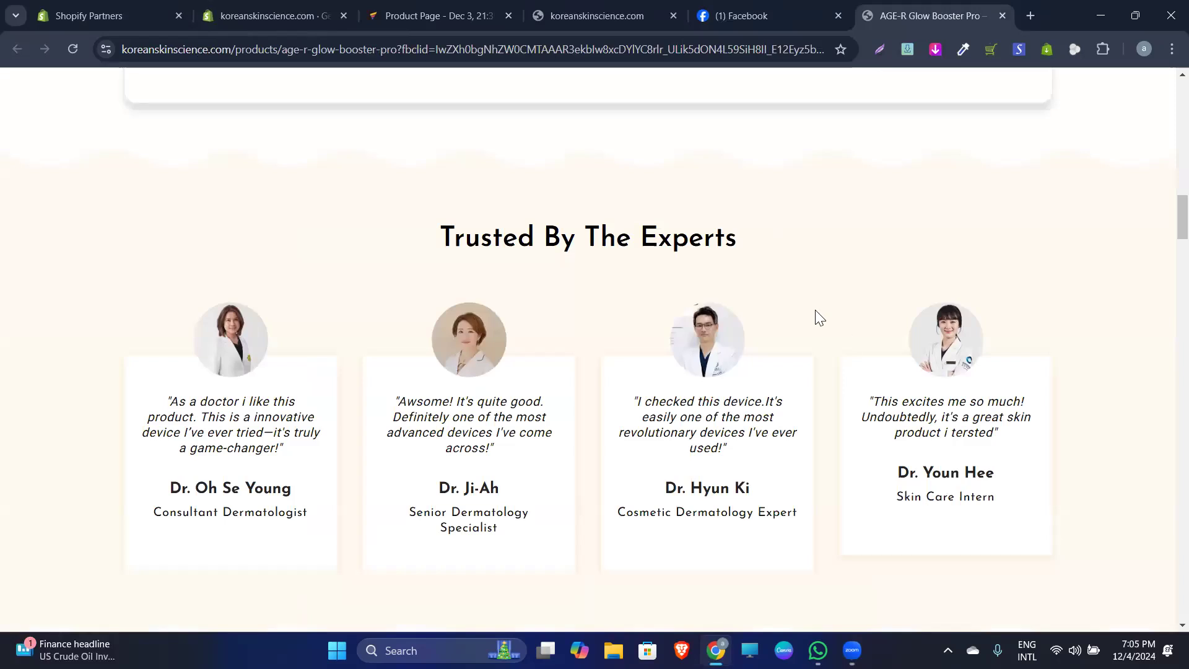
Compare the trusted by the experts section in the GemPages editor with the expert cards on the live product page
{"action": "left_click", "coordinate": [407, 21]}
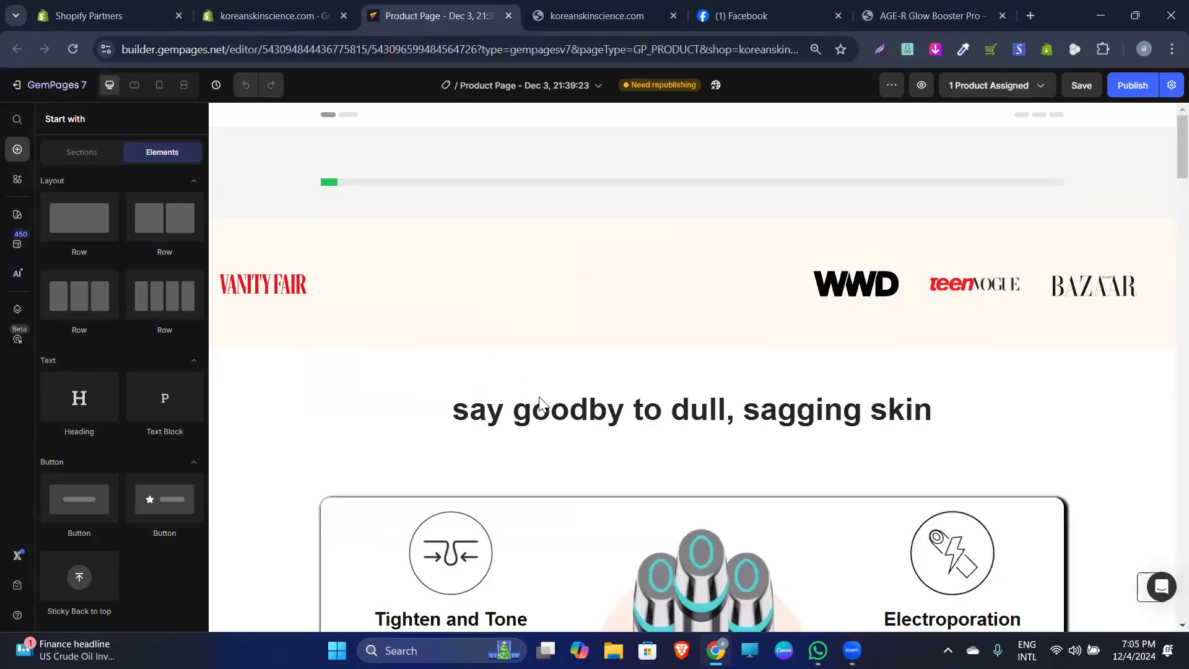
{"action": "scroll", "coordinate": [582, 352], "scroll_direction": "down", "scroll_amount": 14}
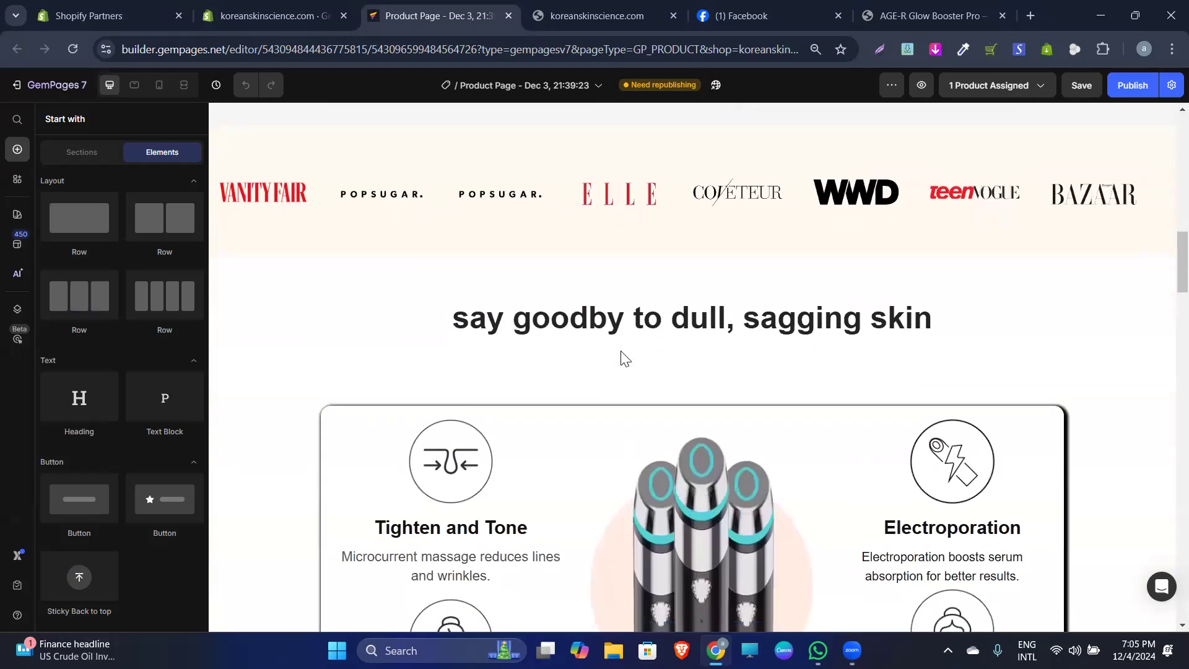
{"action": "scroll", "coordinate": [624, 358], "scroll_direction": "down", "scroll_amount": 9}
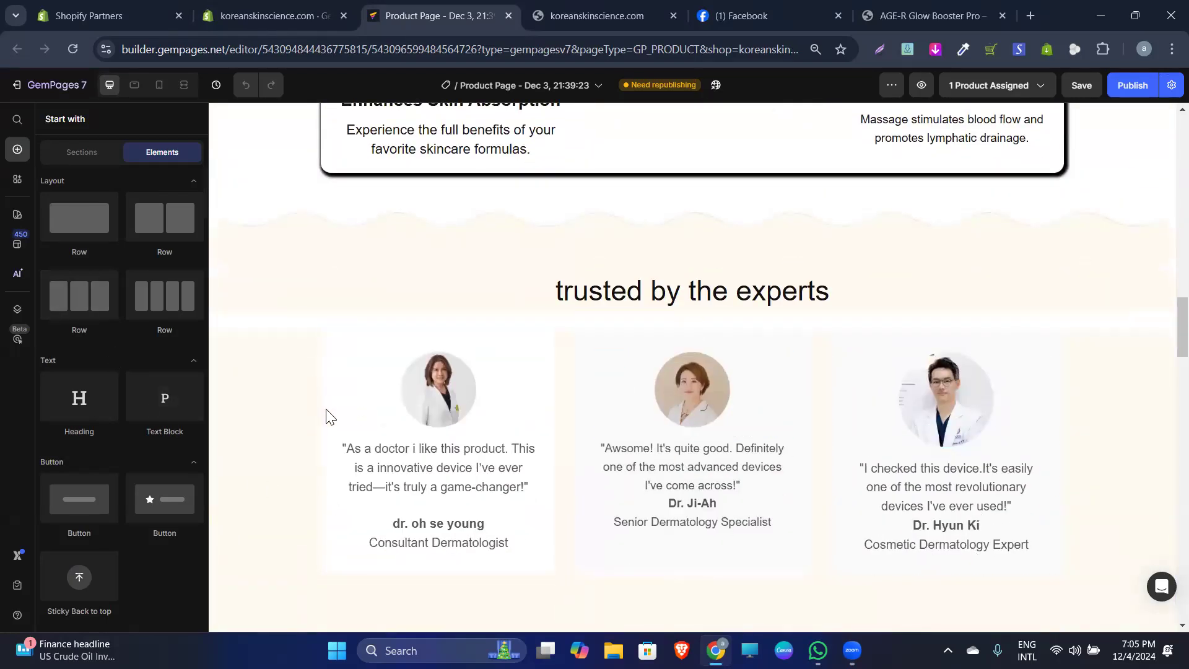
{"action": "left_click", "coordinate": [313, 455]}
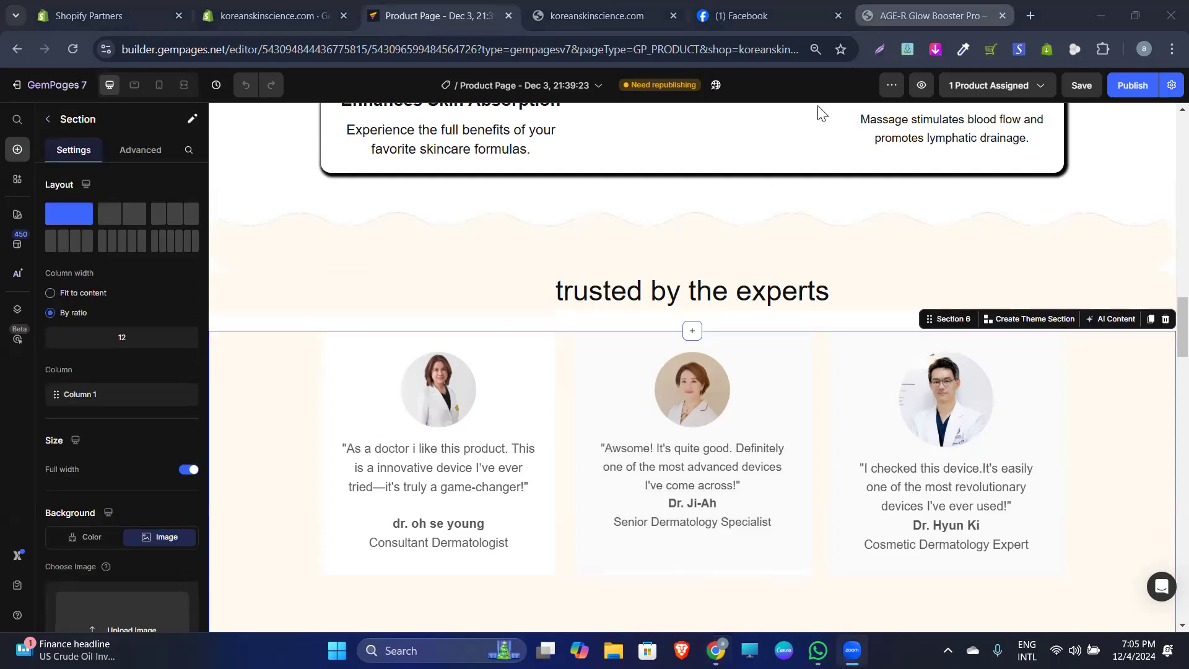
{"action": "left_click", "coordinate": [928, 16]}
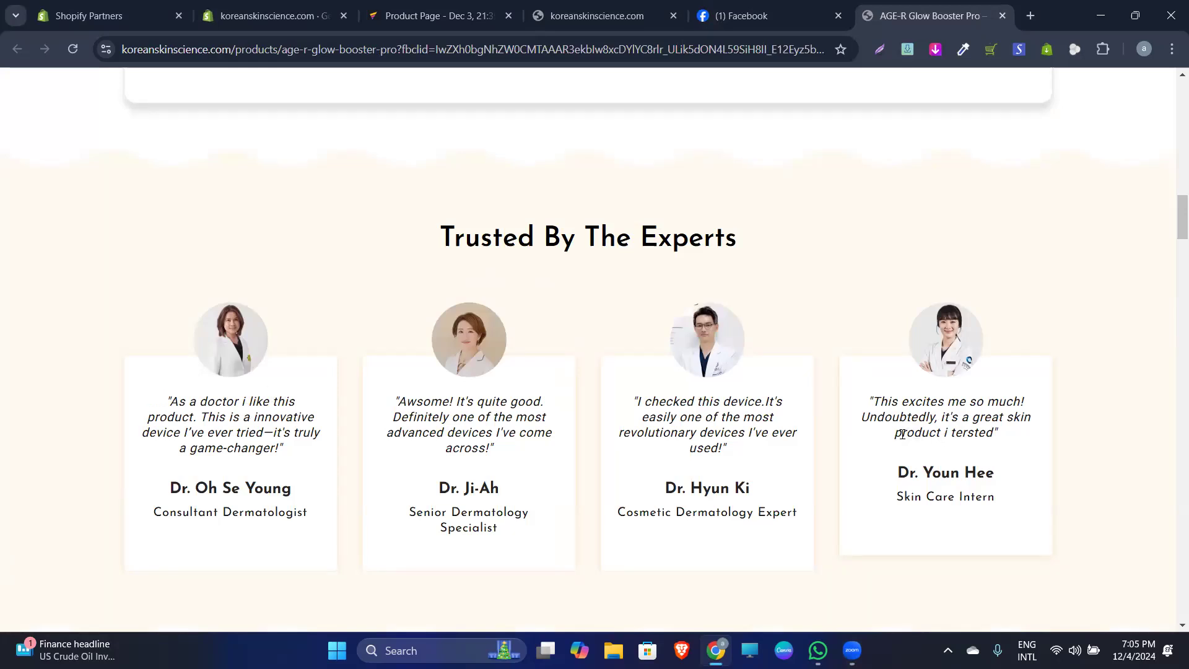
{"action": "left_click", "coordinate": [437, 16]}
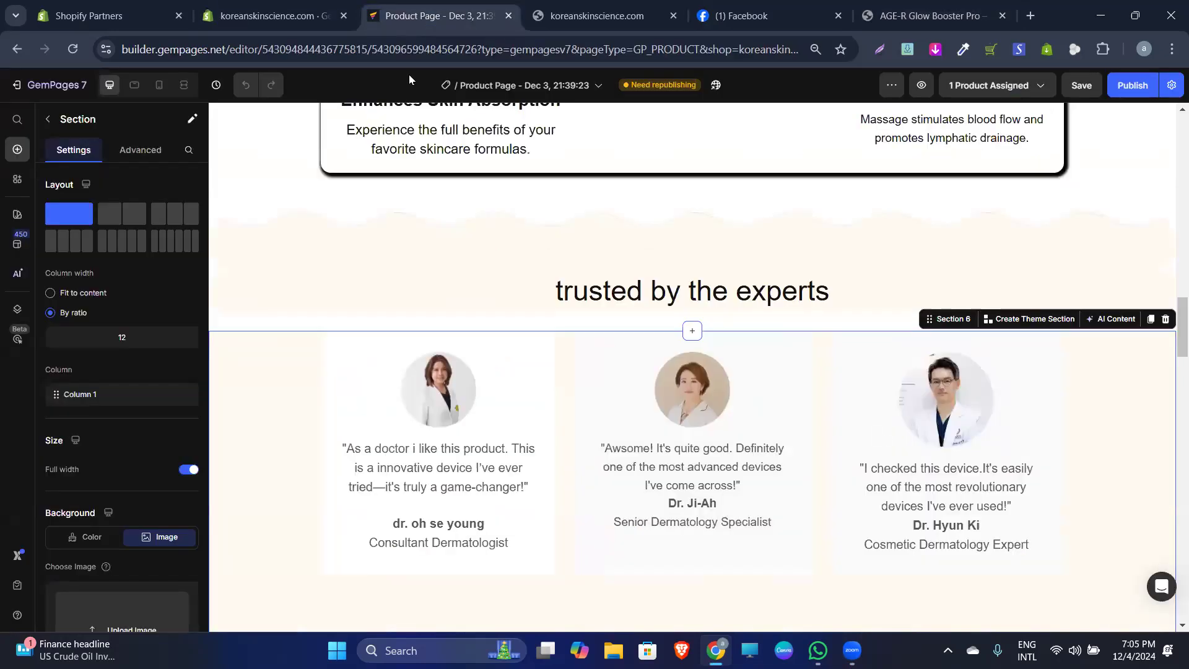
Move the first expert card into the first column of the empty four-column row below the experts section
{"action": "scroll", "coordinate": [367, 378], "scroll_direction": "down", "scroll_amount": 1}
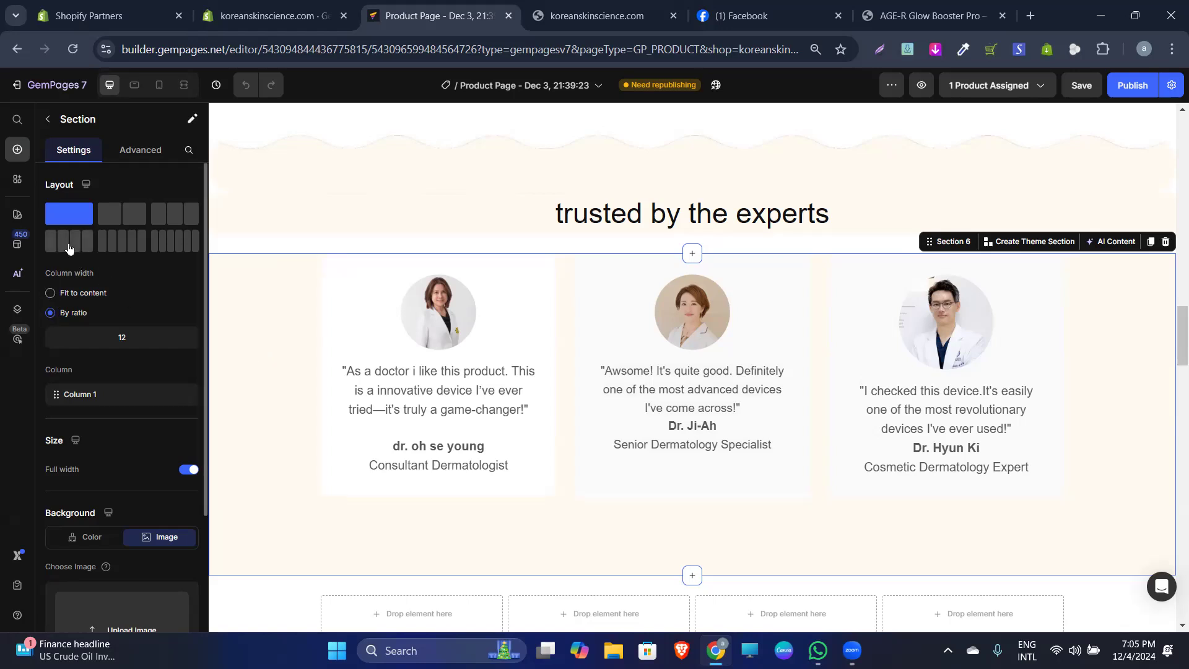
{"action": "scroll", "coordinate": [69, 245], "scroll_direction": "down", "scroll_amount": 1}
{"action": "scroll", "coordinate": [300, 332], "scroll_direction": "down", "scroll_amount": 3}
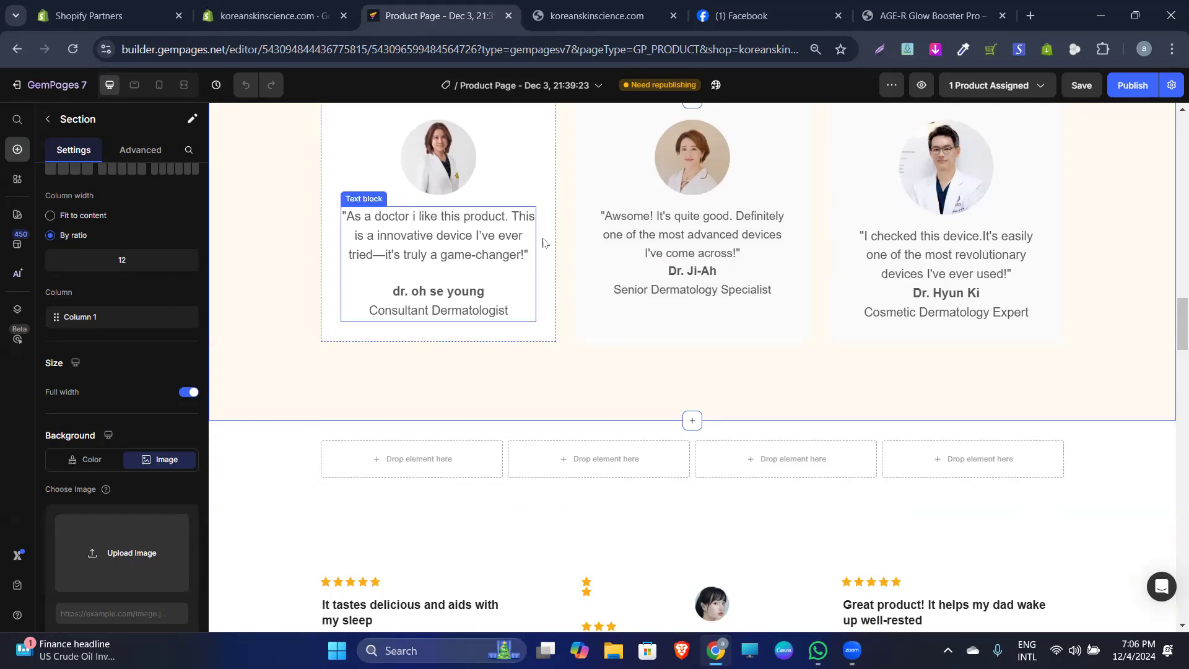
{"action": "left_click", "coordinate": [449, 163]}
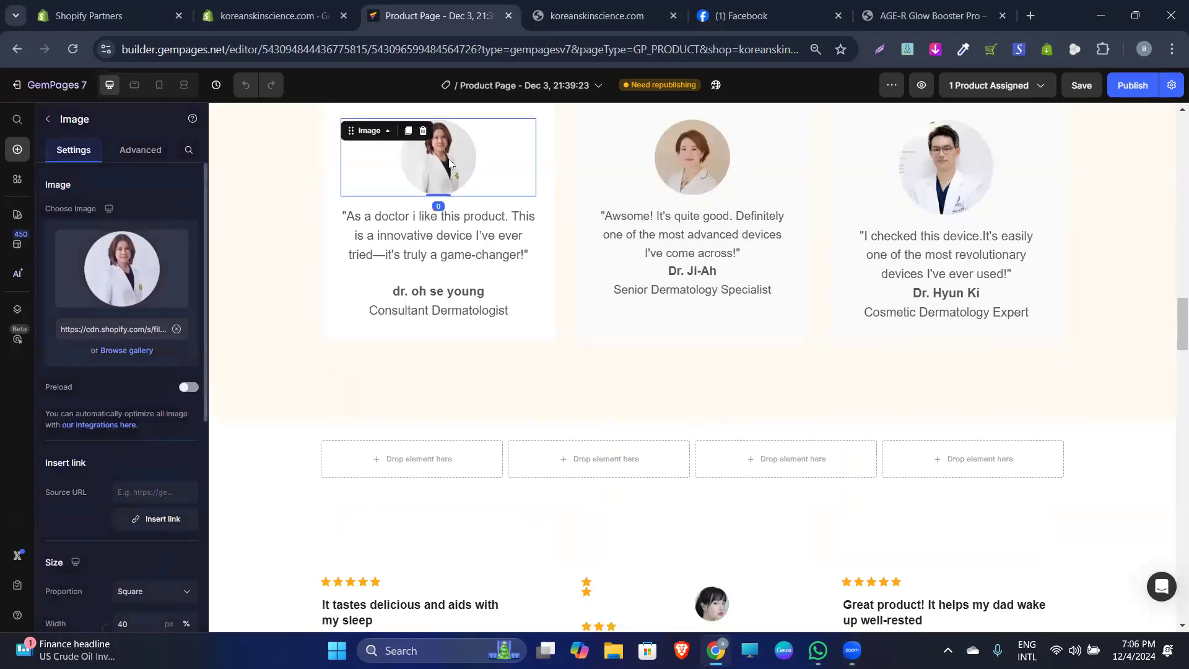
{"action": "left_click", "coordinate": [547, 285]}
{"action": "left_click_drag", "start_coordinate": [544, 284], "coordinate": [481, 455]}
{"action": "scroll", "coordinate": [526, 327], "scroll_direction": "down", "scroll_amount": 1}
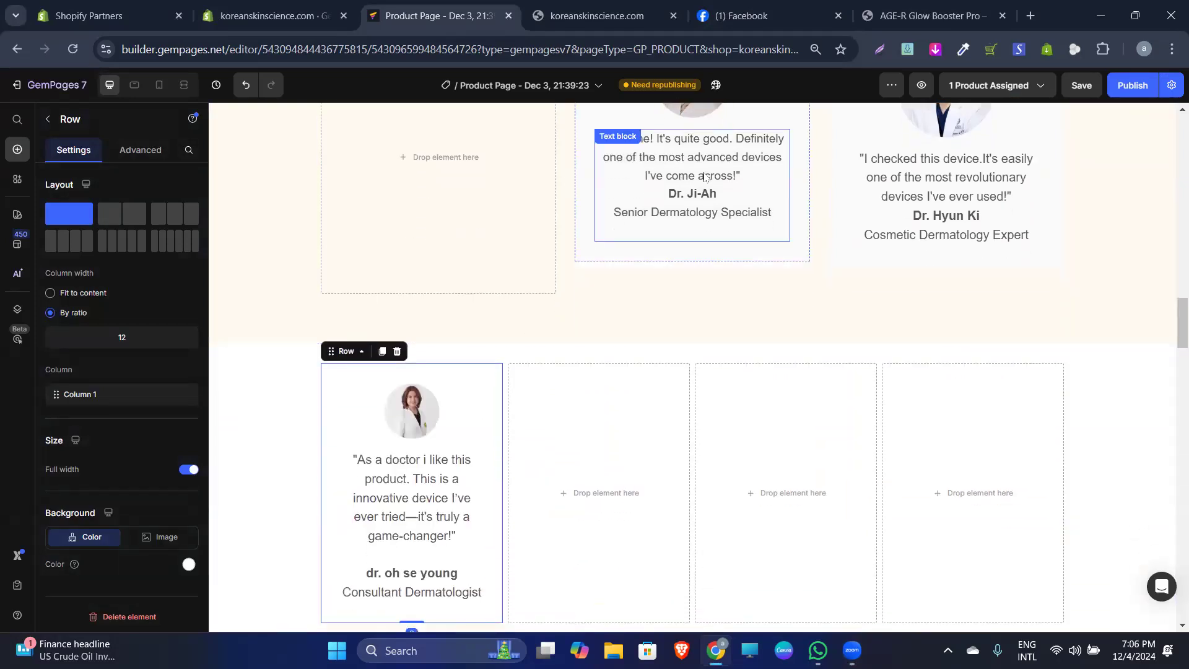
Move the second and third expert cards into the second and third columns of the four-column row and save the page
{"action": "scroll", "coordinate": [768, 214], "scroll_direction": "up", "scroll_amount": 1}
{"action": "left_click_drag", "start_coordinate": [793, 215], "coordinate": [625, 548]}
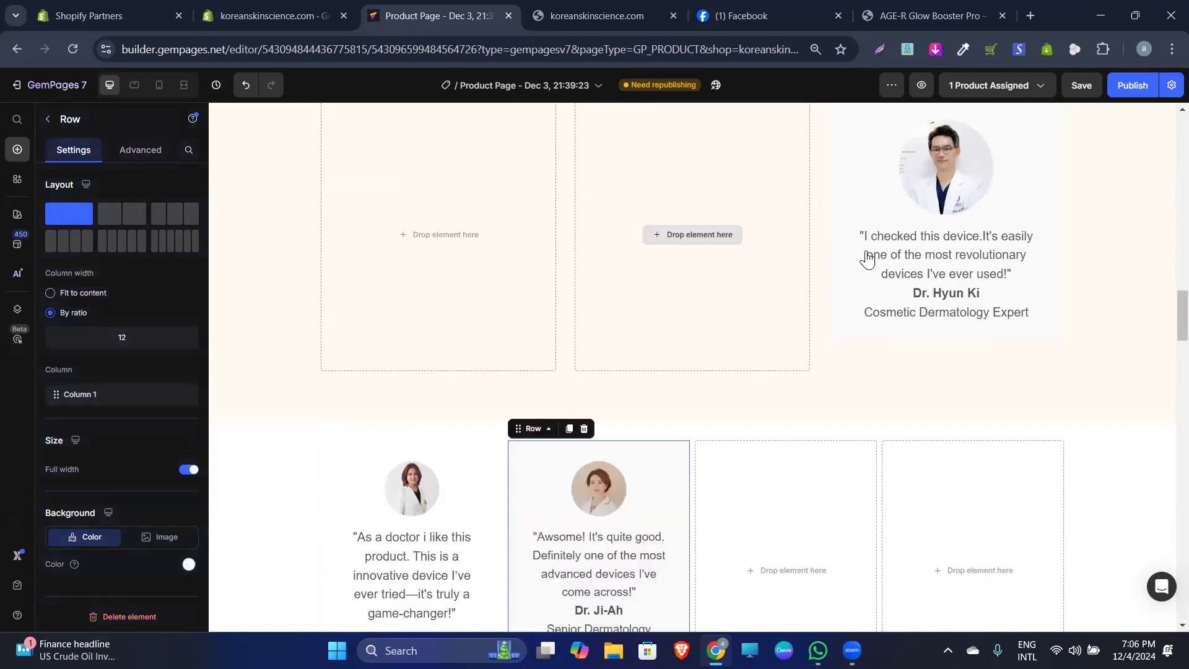
{"action": "scroll", "coordinate": [866, 260], "scroll_direction": "down", "scroll_amount": 1}
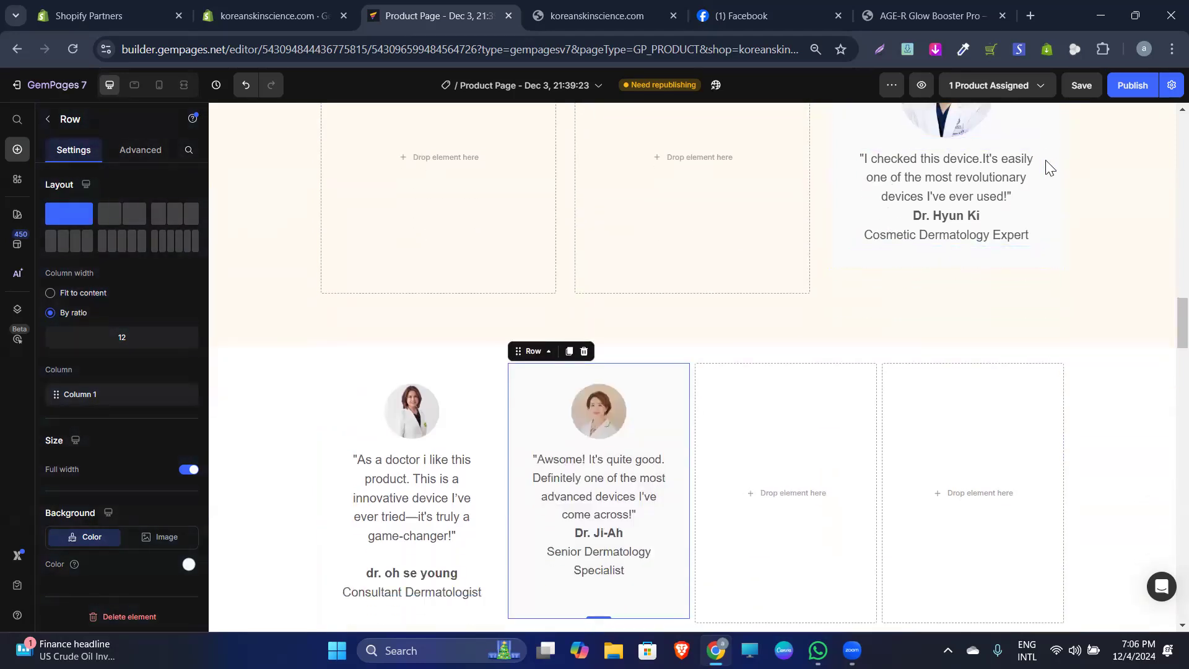
{"action": "left_click_drag", "start_coordinate": [1050, 165], "coordinate": [831, 482]}
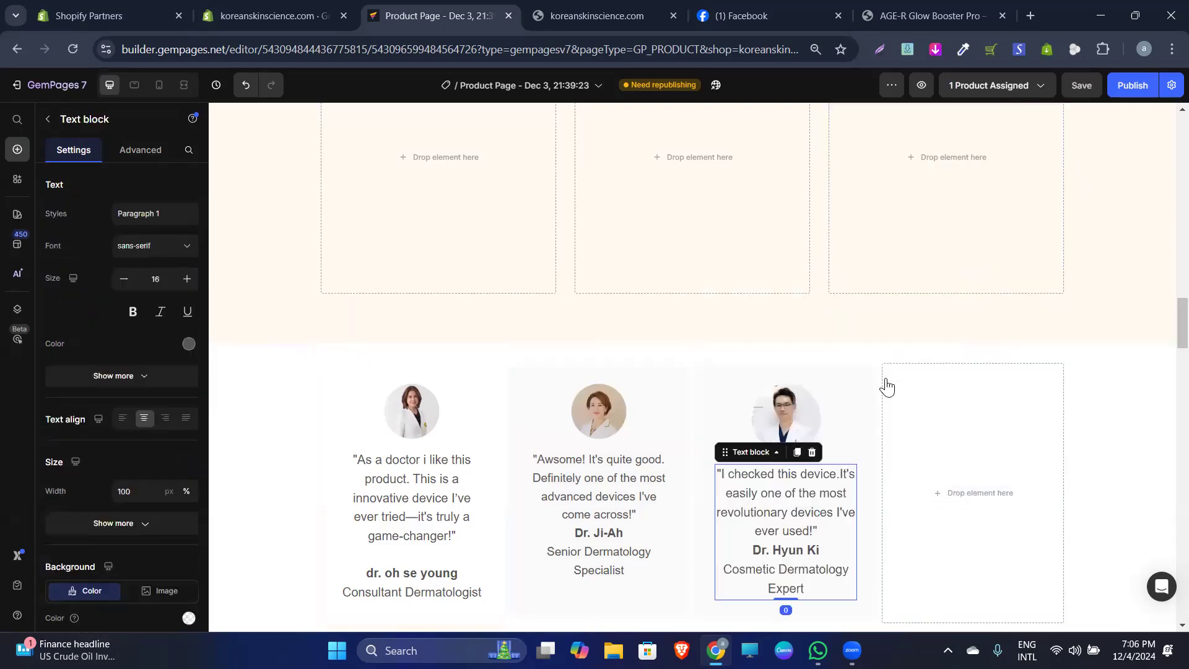
{"action": "scroll", "coordinate": [886, 386], "scroll_direction": "down", "scroll_amount": 1}
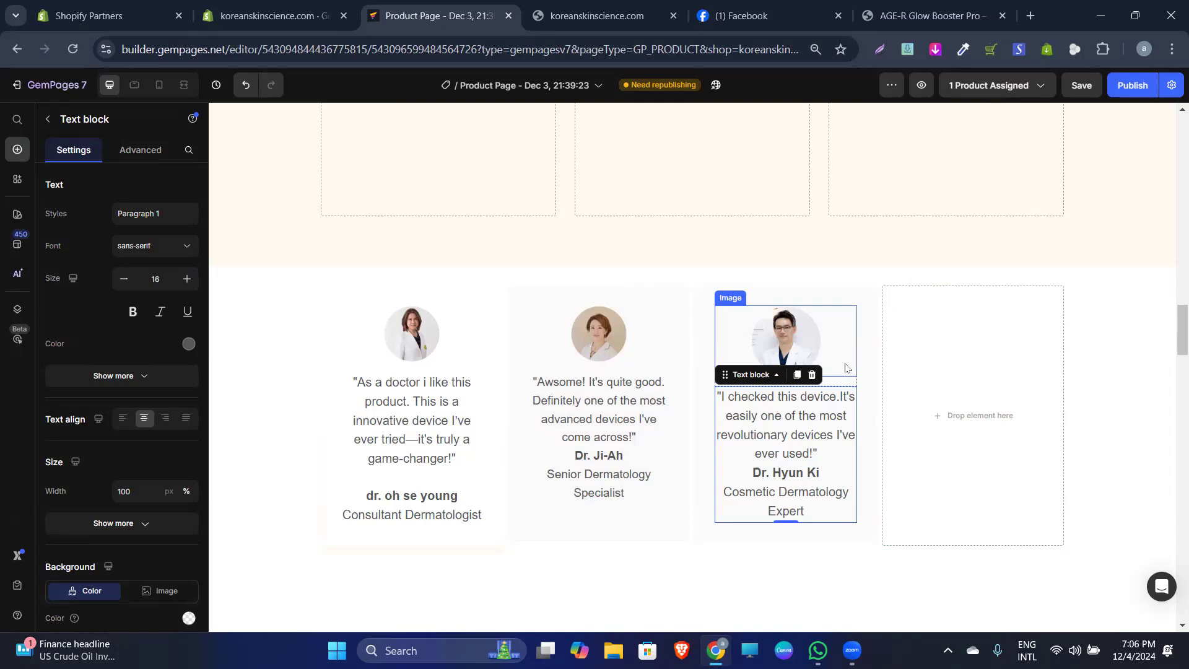
{"action": "key", "text": "ctrl+s"}
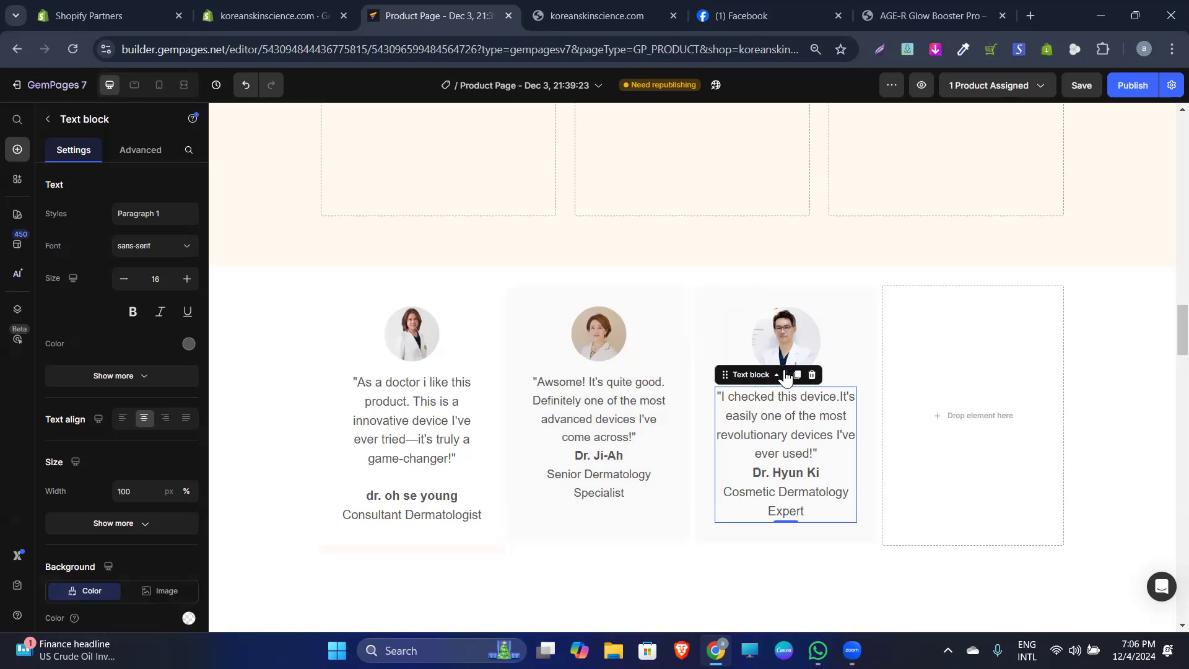
Duplicate the third expert card, move the copy into the row's empty fourth column and save the page
{"action": "left_click", "coordinate": [700, 300]}
{"action": "left_click", "coordinate": [755, 276]}
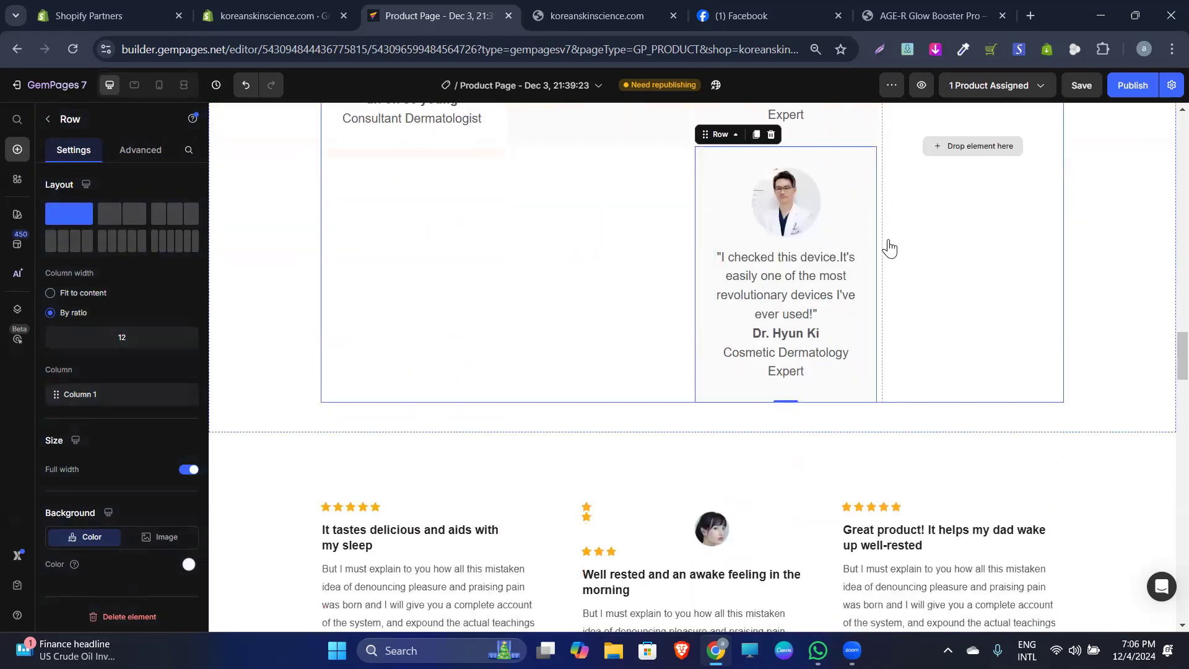
{"action": "left_click_drag", "start_coordinate": [867, 248], "coordinate": [984, 241]}
{"action": "scroll", "coordinate": [916, 248], "scroll_direction": "up", "scroll_amount": 3}
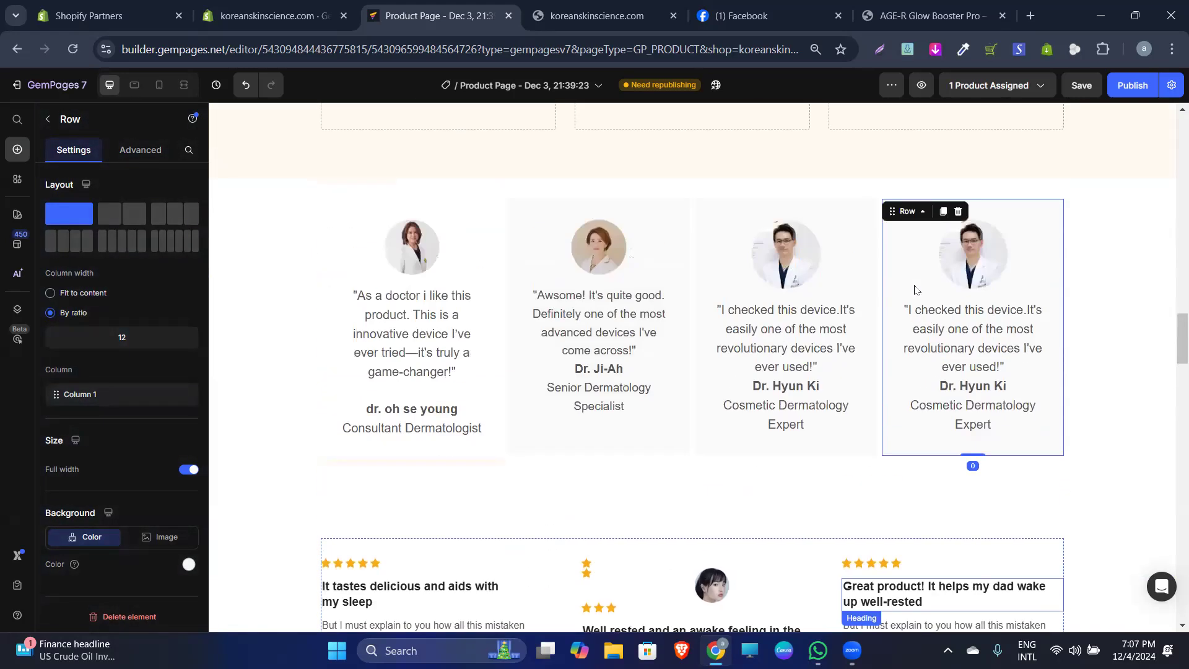
{"action": "scroll", "coordinate": [643, 331], "scroll_direction": "up", "scroll_amount": 1}
{"action": "scroll", "coordinate": [644, 331], "scroll_direction": "up", "scroll_amount": 2}
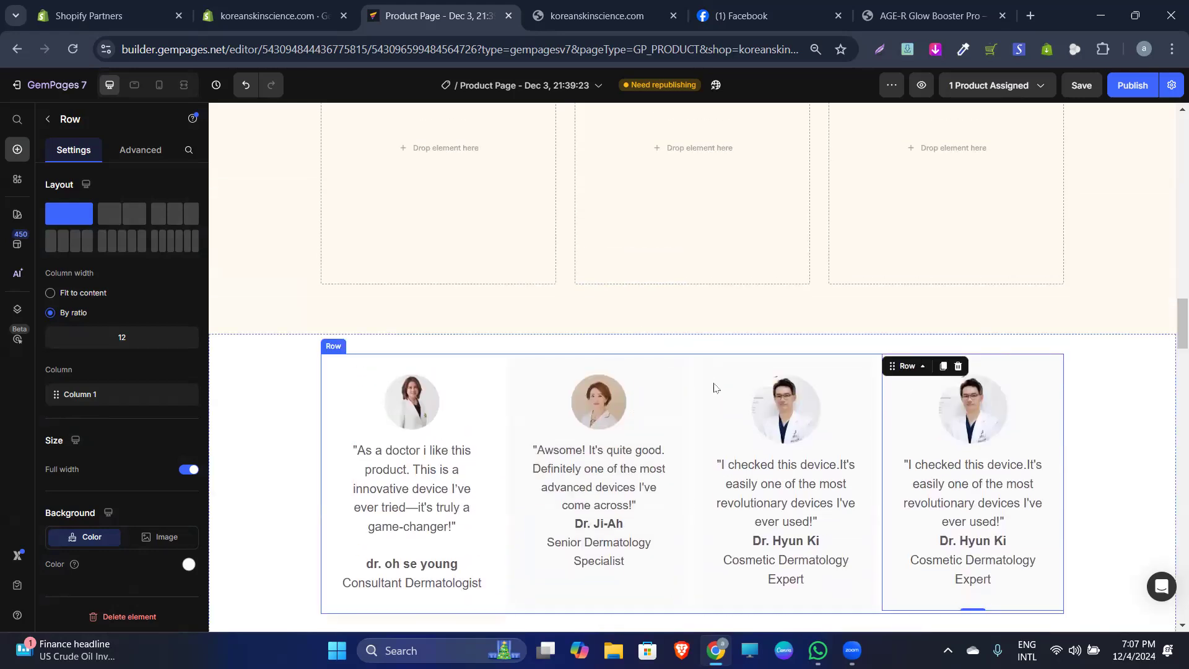
{"action": "key", "text": "ctrl+s"}
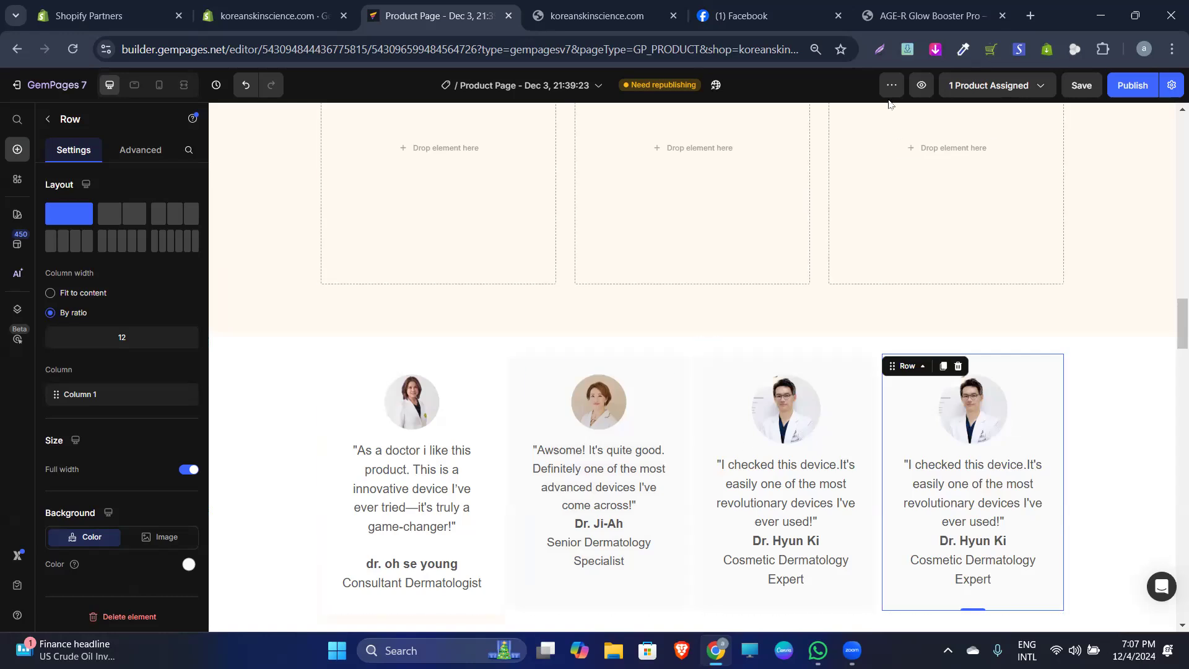
Check the live page's experts section, and review the general and advanced settings of the section holding the four cards
{"action": "left_click", "coordinate": [921, 16]}
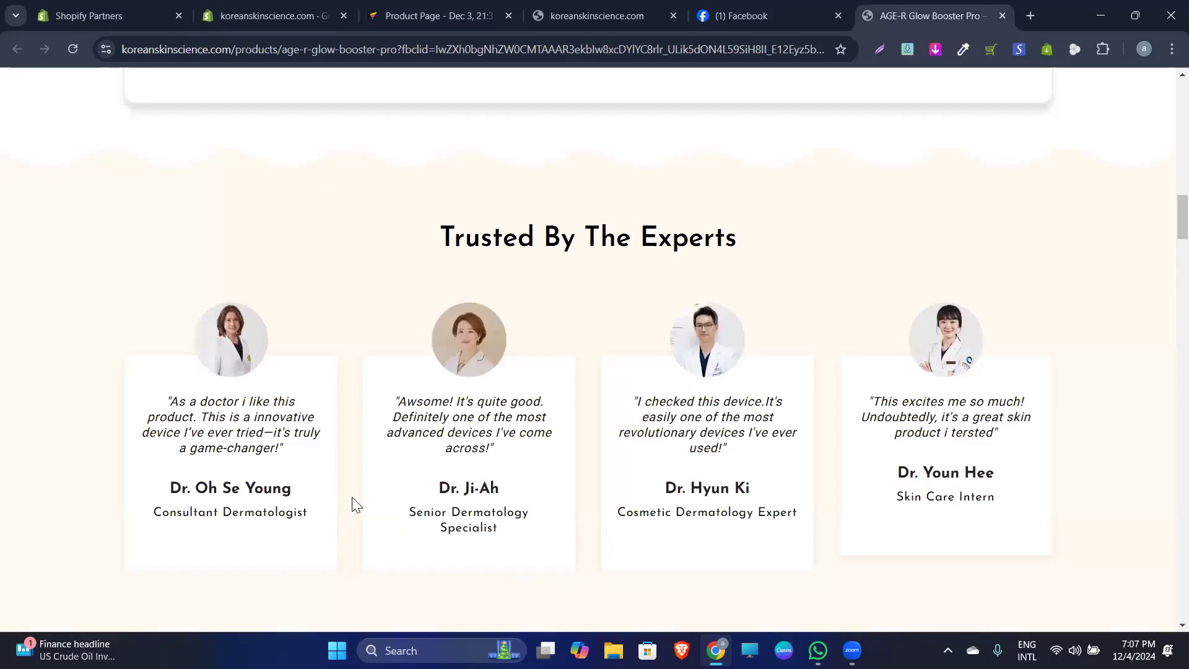
{"action": "left_click", "coordinate": [408, 23]}
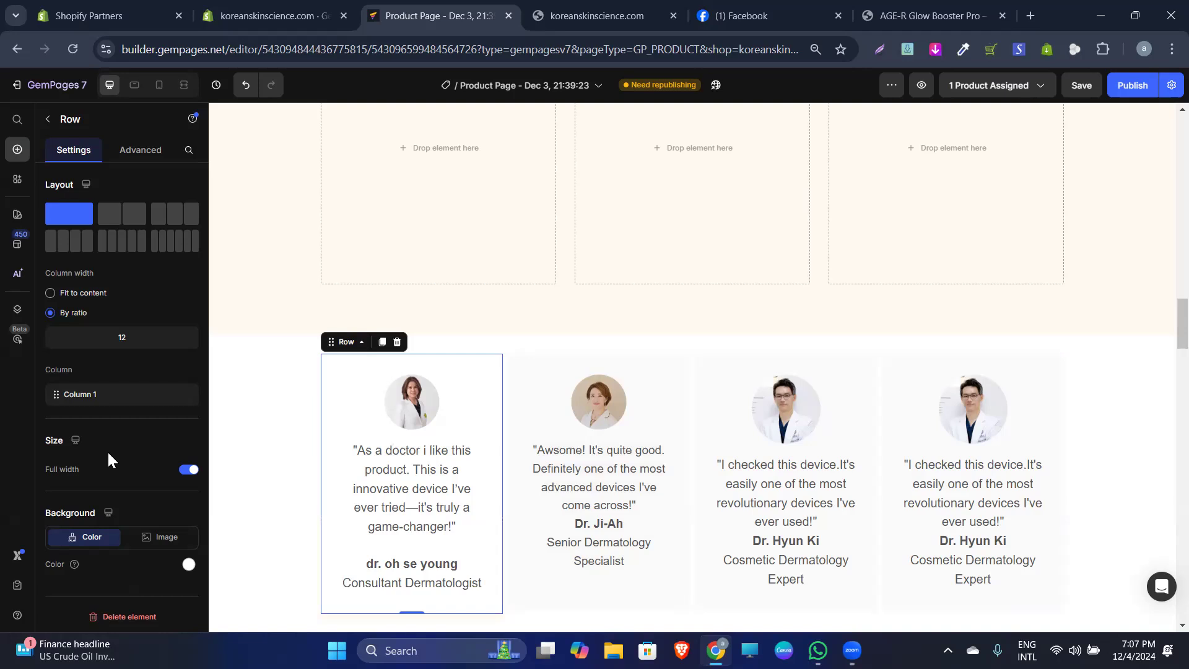
{"action": "left_click", "coordinate": [1106, 494]}
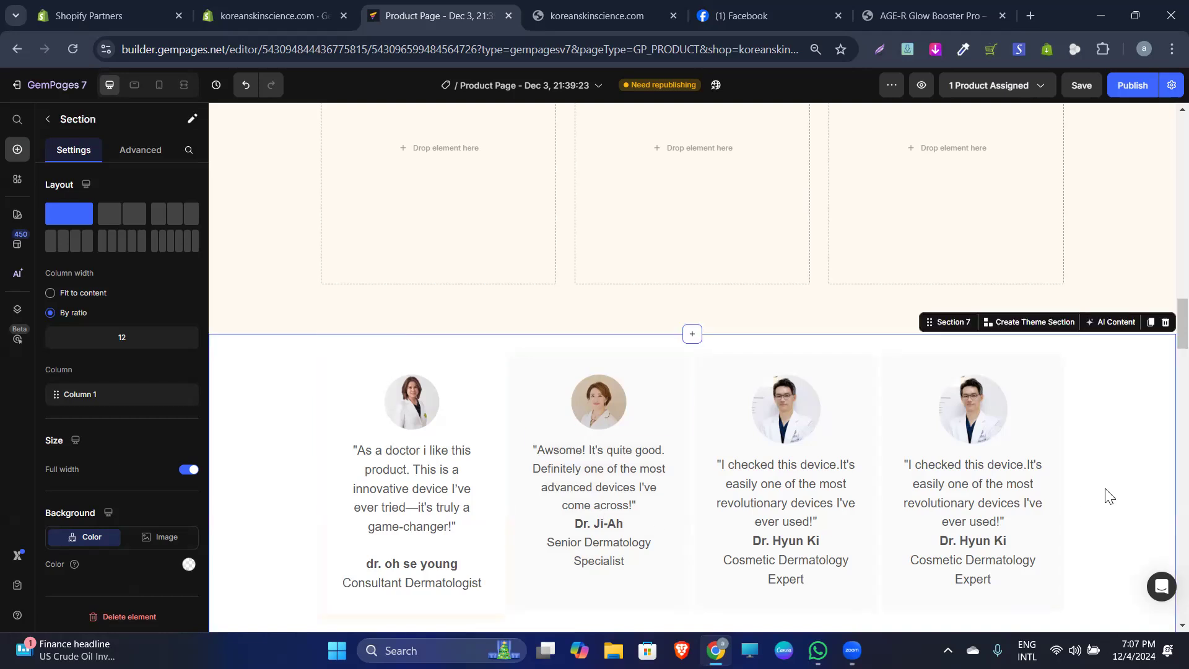
{"action": "scroll", "coordinate": [1102, 491], "scroll_direction": "down", "scroll_amount": 1}
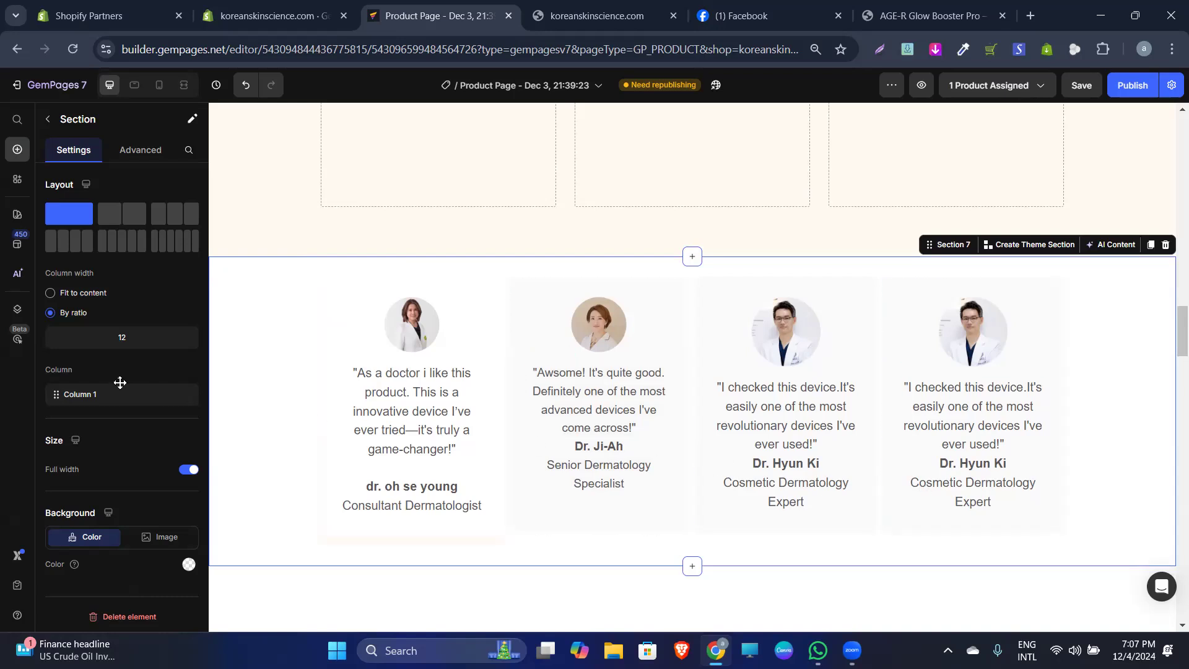
{"action": "left_click", "coordinate": [143, 150]}
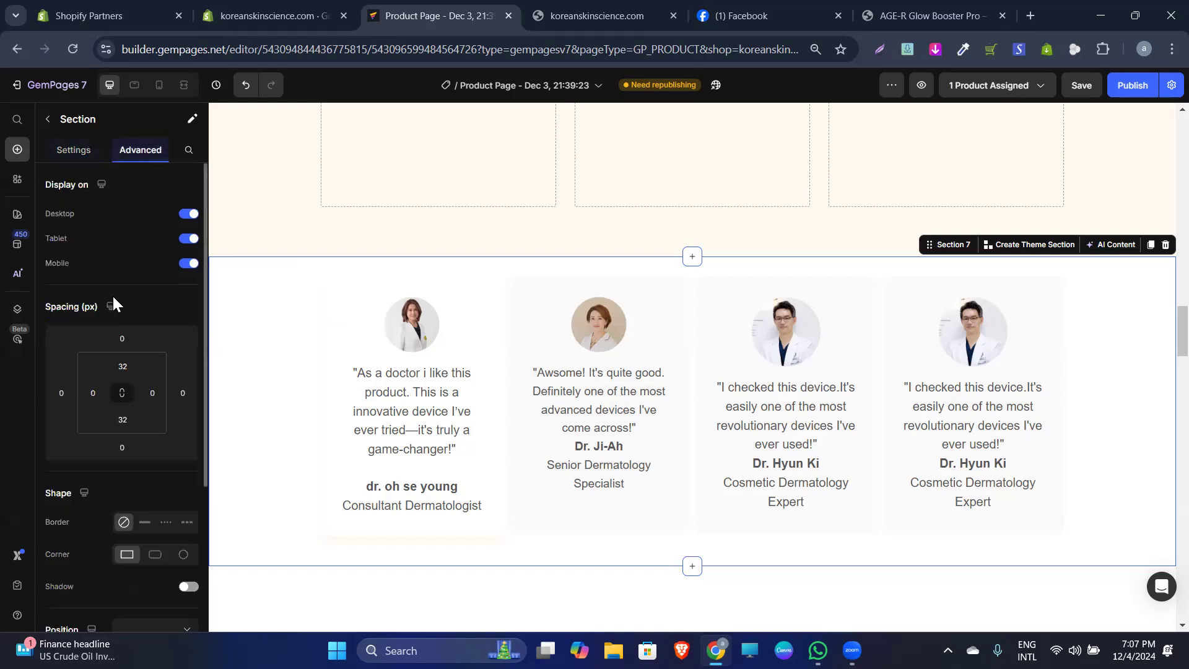
{"action": "scroll", "coordinate": [112, 295], "scroll_direction": "down", "scroll_amount": 3}
{"action": "scroll", "coordinate": [115, 296], "scroll_direction": "down", "scroll_amount": 3}
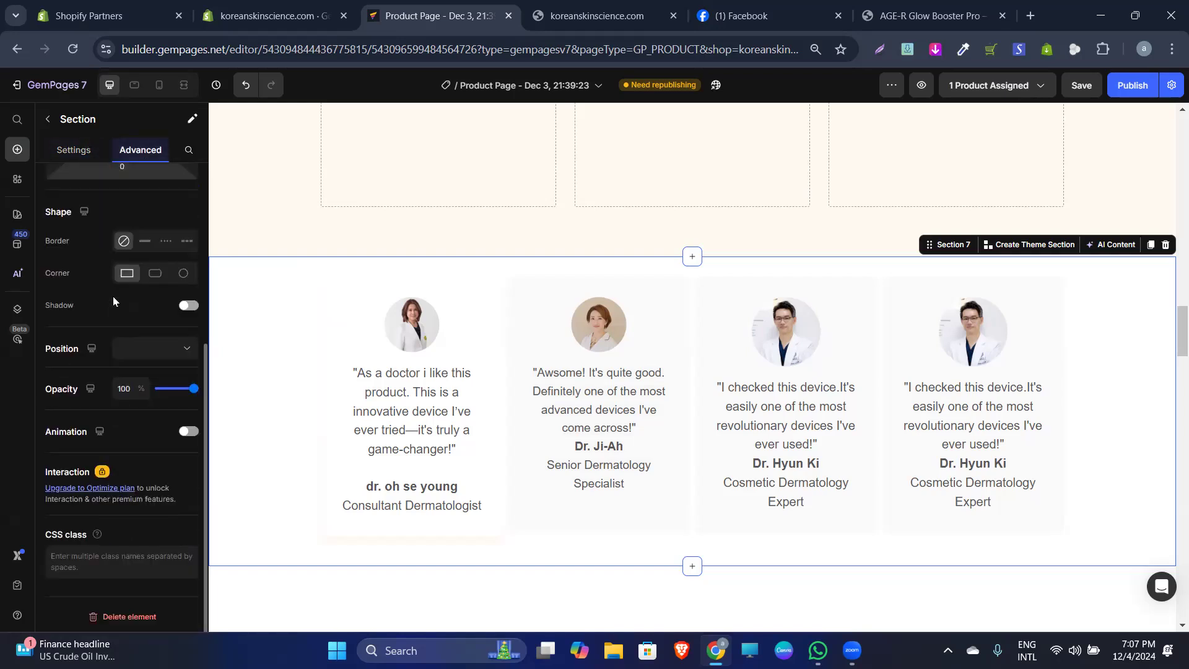
{"action": "scroll", "coordinate": [114, 296], "scroll_direction": "up", "scroll_amount": 2}
{"action": "scroll", "coordinate": [115, 296], "scroll_direction": "up", "scroll_amount": 3}
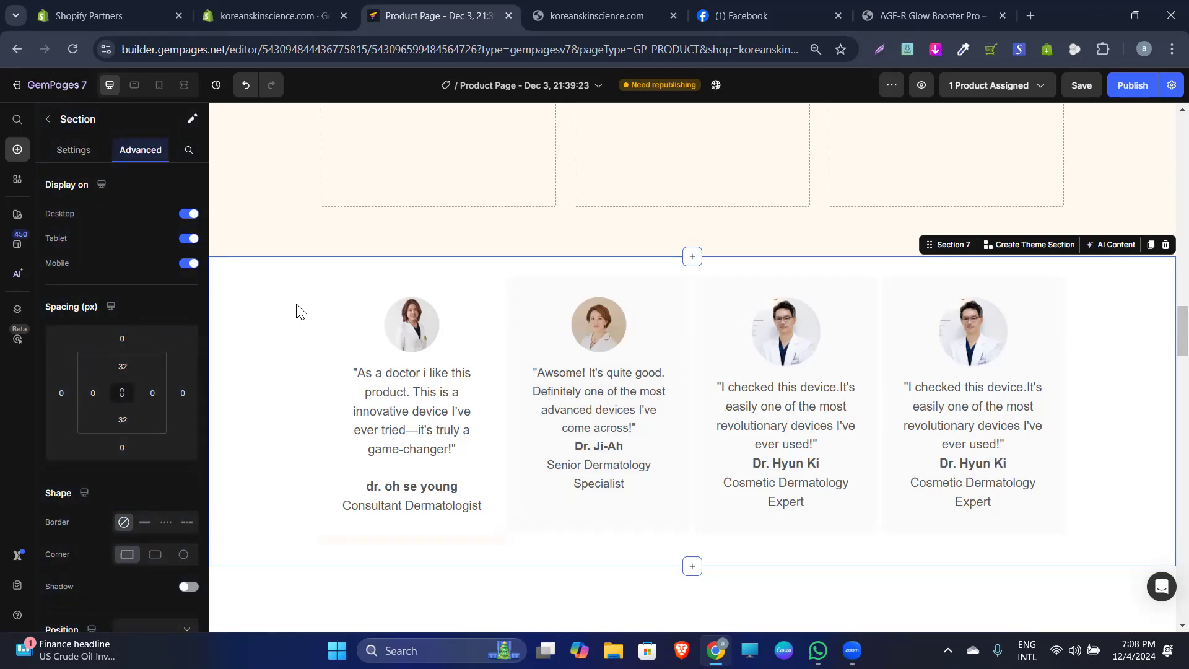
Try to select the four-column row containing the first expert card and look through the background settings
{"action": "left_click", "coordinate": [442, 362]}
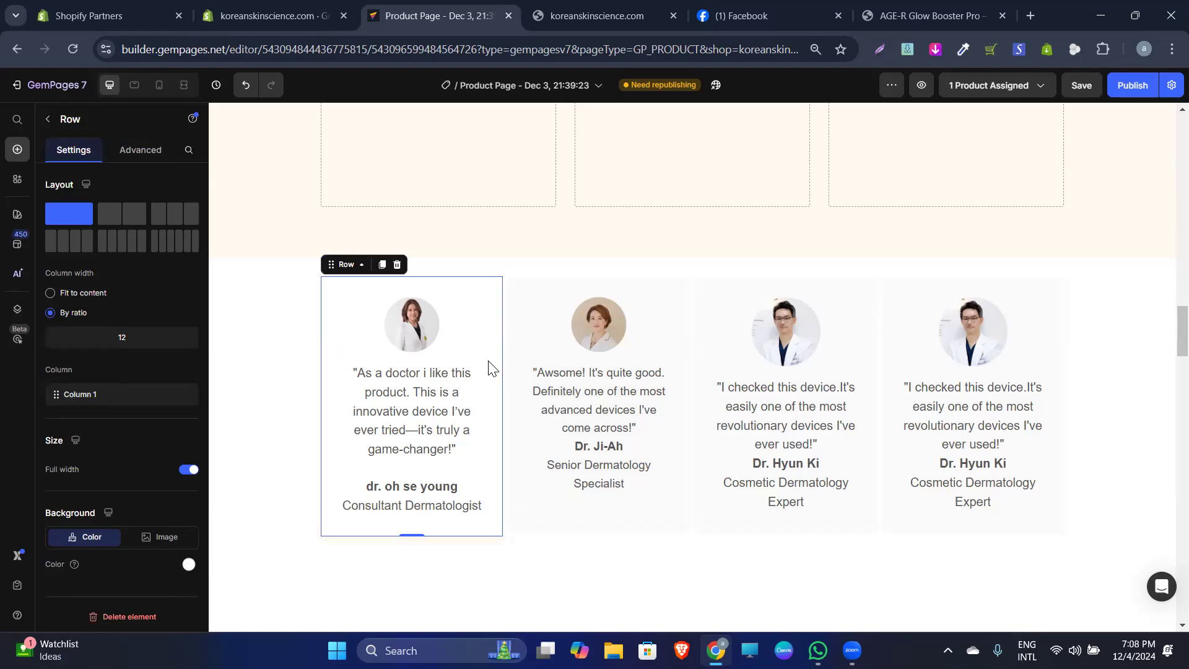
{"action": "mouse_move", "coordinate": [345, 270]}
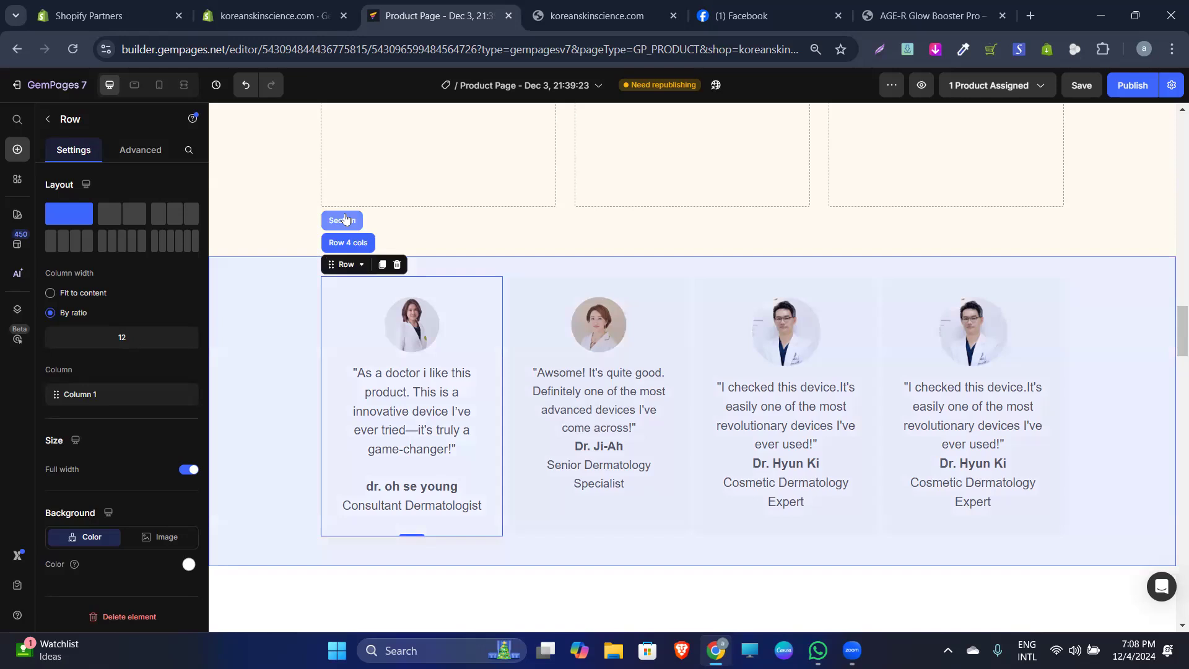
{"action": "left_click", "coordinate": [340, 243]}
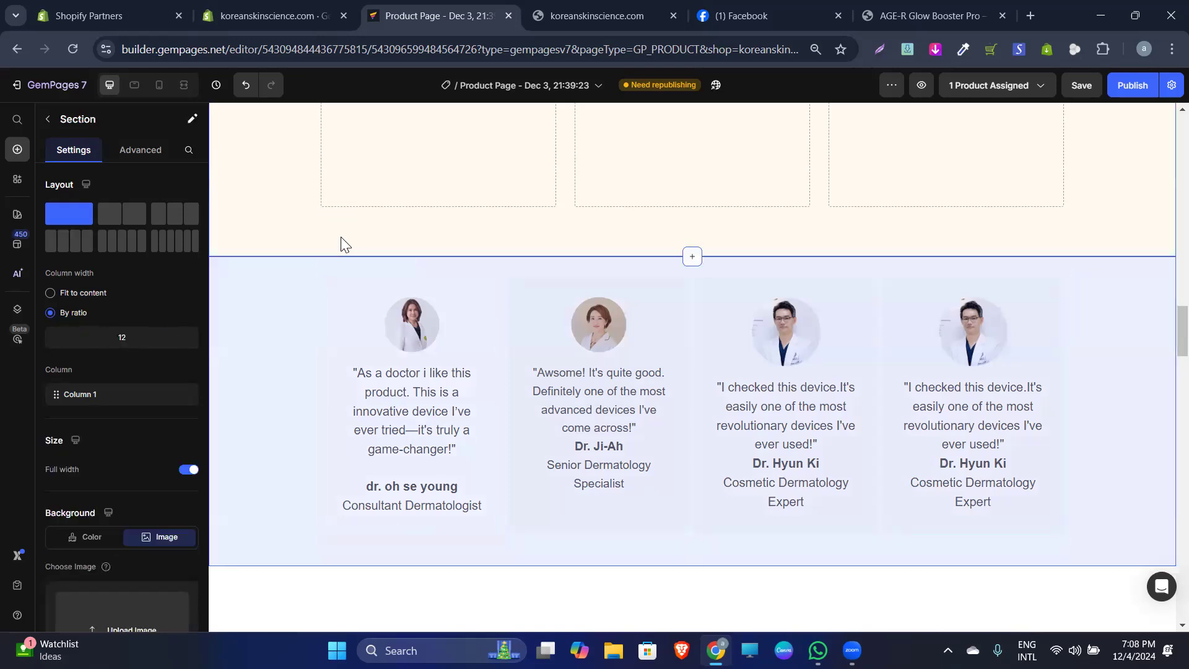
{"action": "scroll", "coordinate": [117, 337], "scroll_direction": "down", "scroll_amount": 1}
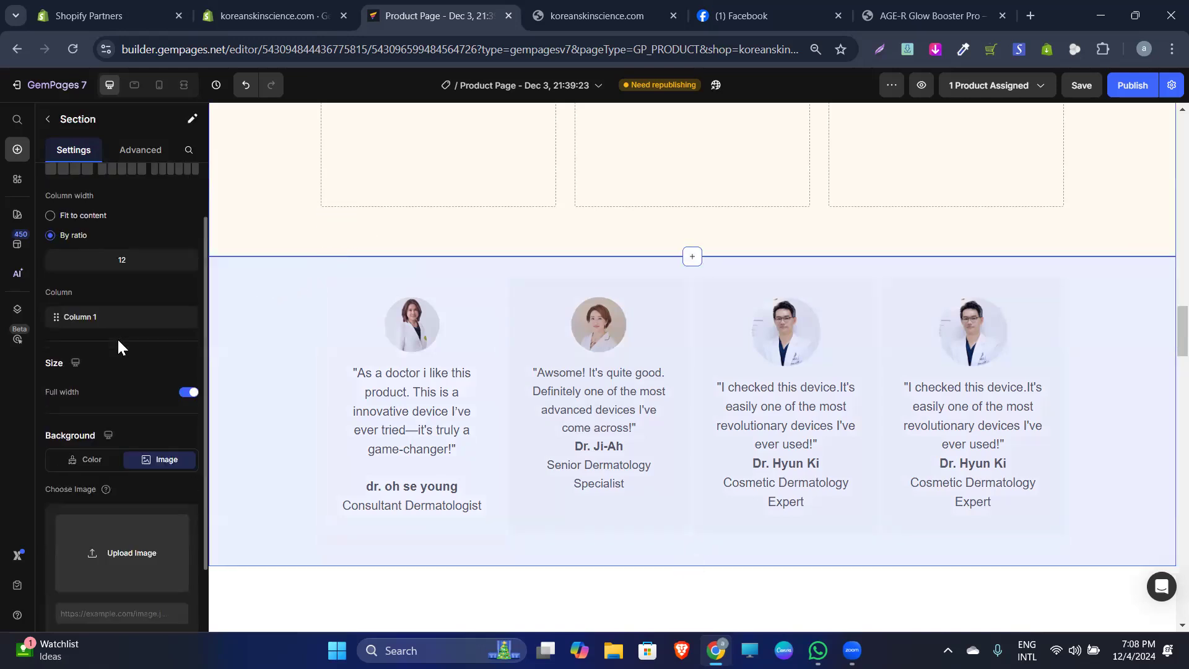
{"action": "scroll", "coordinate": [337, 321], "scroll_direction": "up", "scroll_amount": 3}
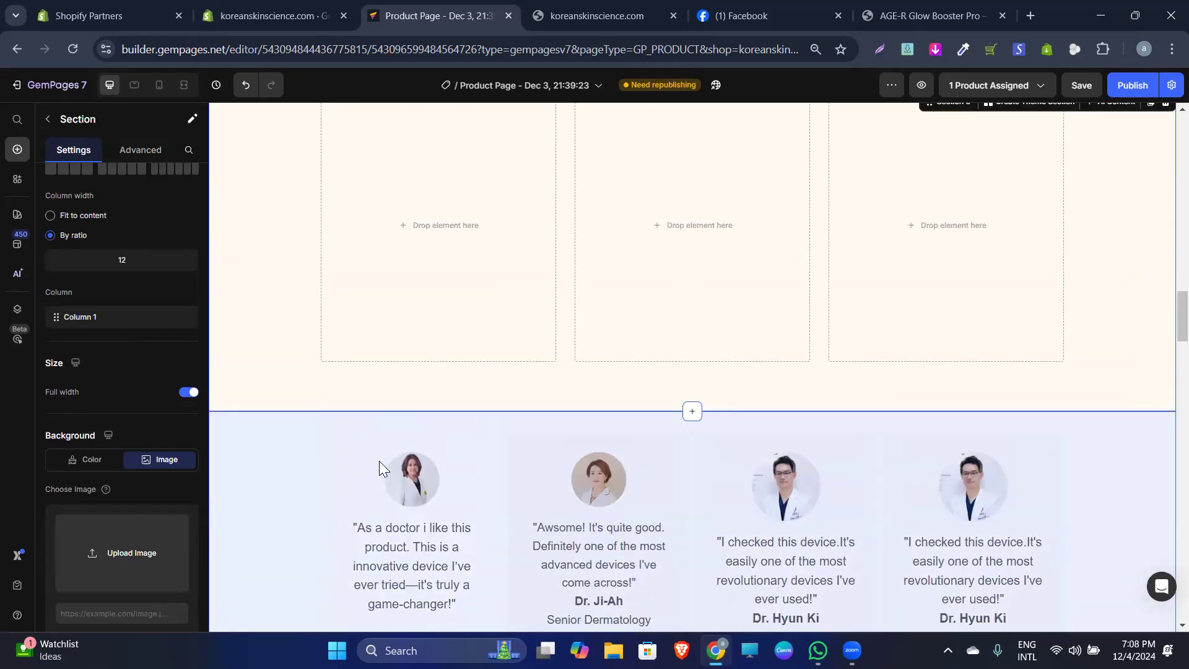
Review the advanced spacing settings of the section holding the four expert cards and of the sections directly above and below it
{"action": "left_click", "coordinate": [513, 482]}
{"action": "left_click", "coordinate": [258, 323]}
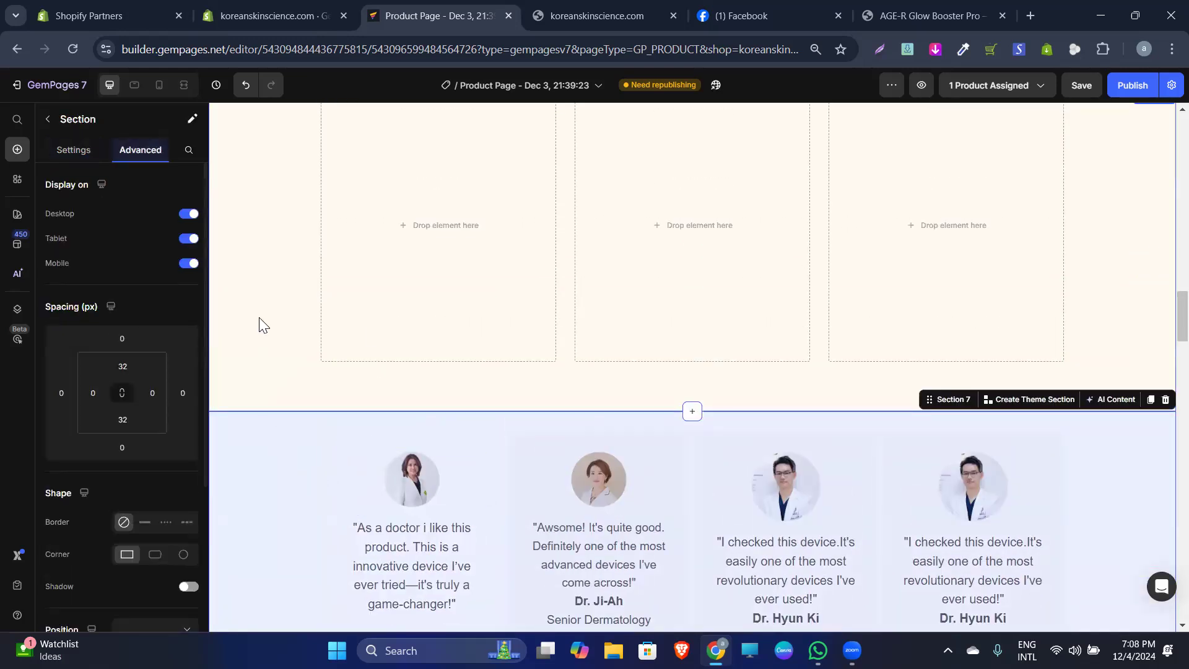
{"action": "right_click", "coordinate": [260, 317]}
{"action": "left_click", "coordinate": [247, 345]}
{"action": "left_click", "coordinate": [288, 516]}
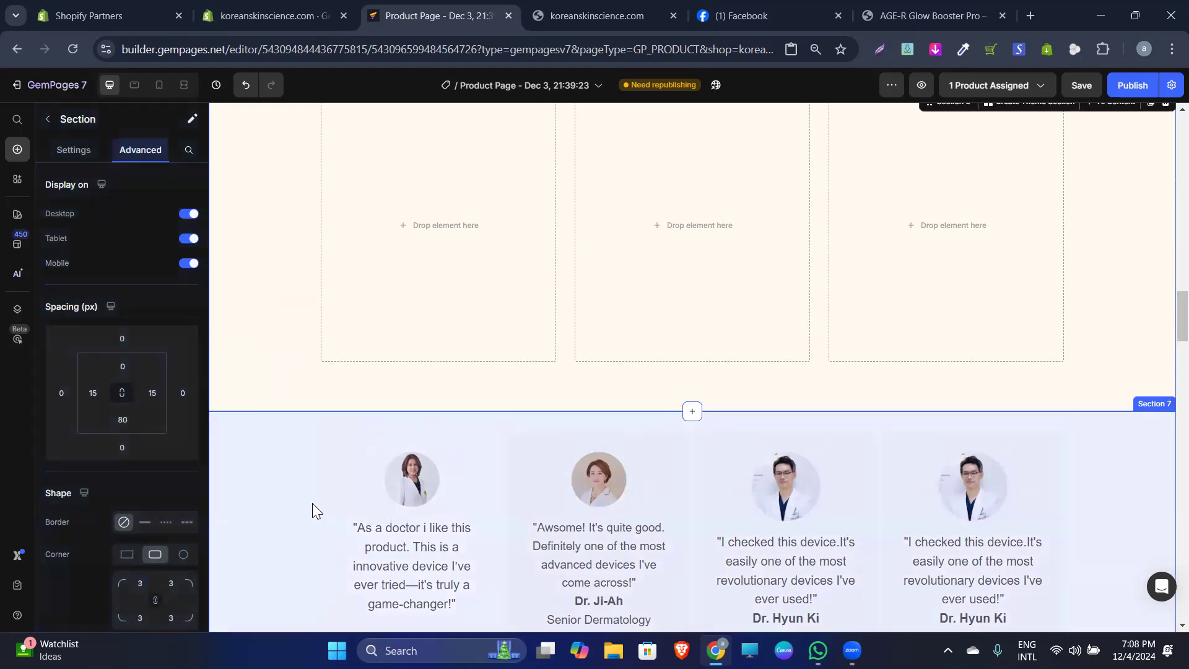
{"action": "scroll", "coordinate": [317, 472], "scroll_direction": "down", "scroll_amount": 1}
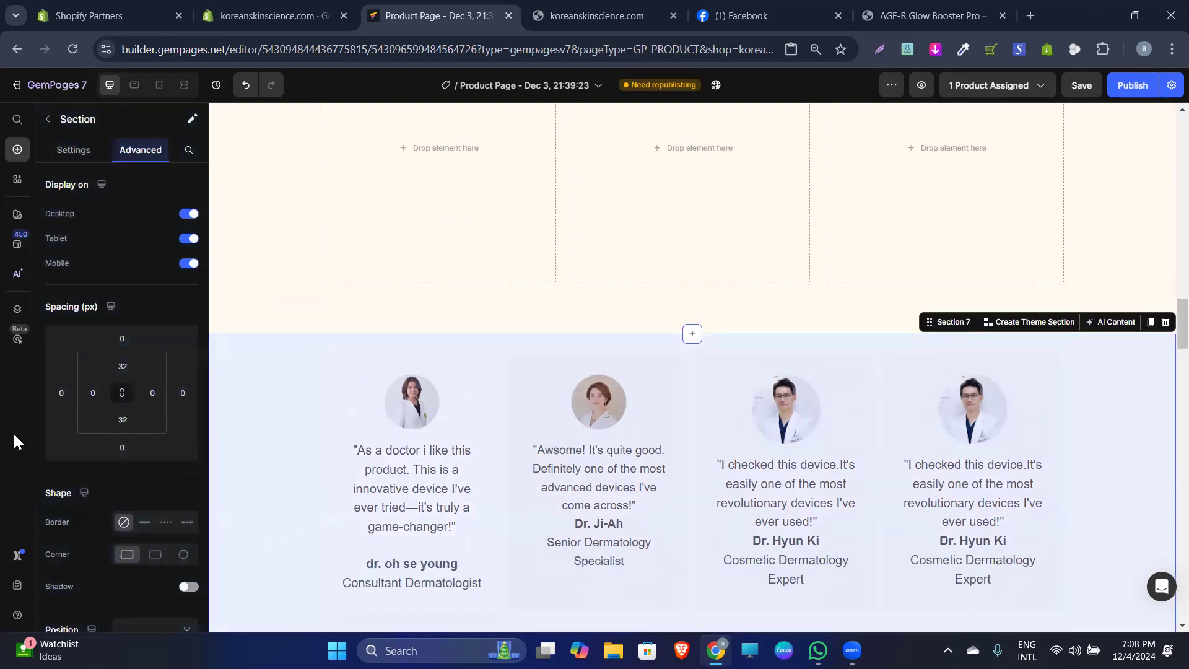
{"action": "scroll", "coordinate": [483, 430], "scroll_direction": "down", "scroll_amount": 1}
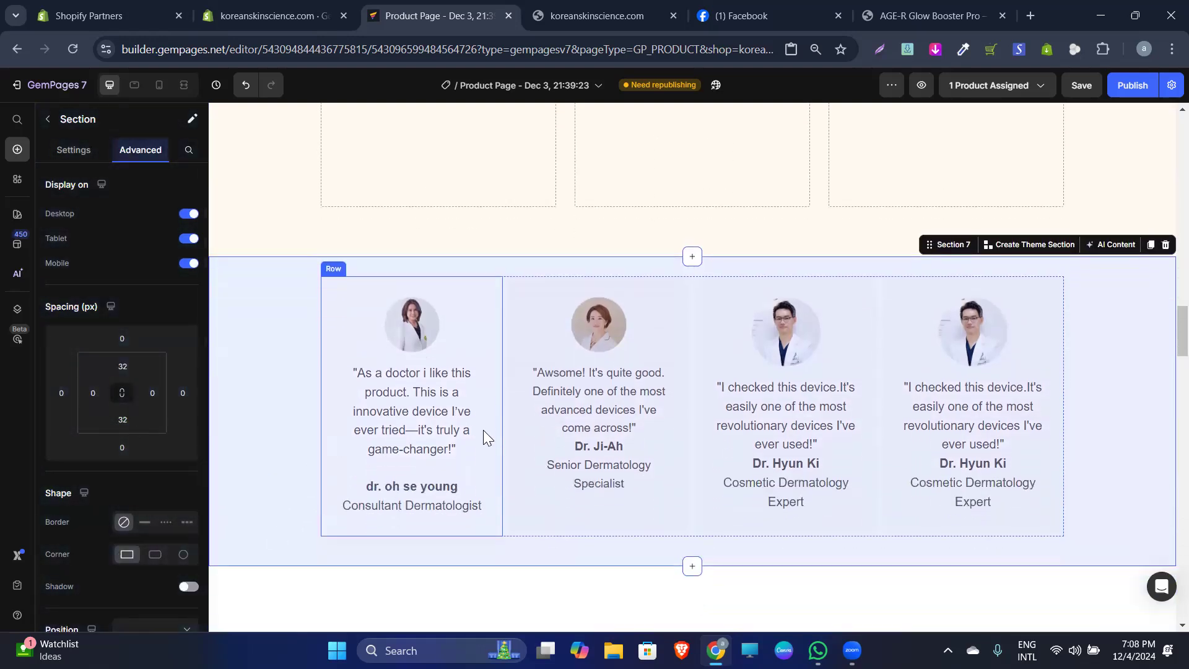
{"action": "left_click", "coordinate": [358, 593]}
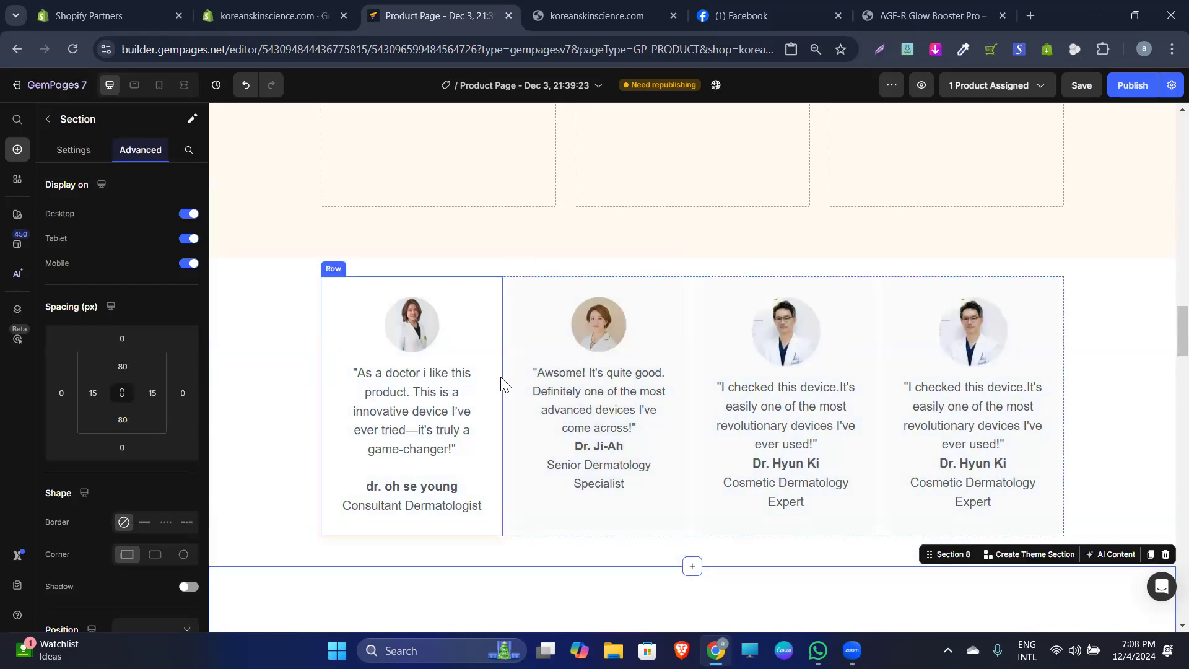
Select the four-column row that holds the expert cards and set its column gap to 20 px
{"action": "left_click", "coordinate": [503, 383]}
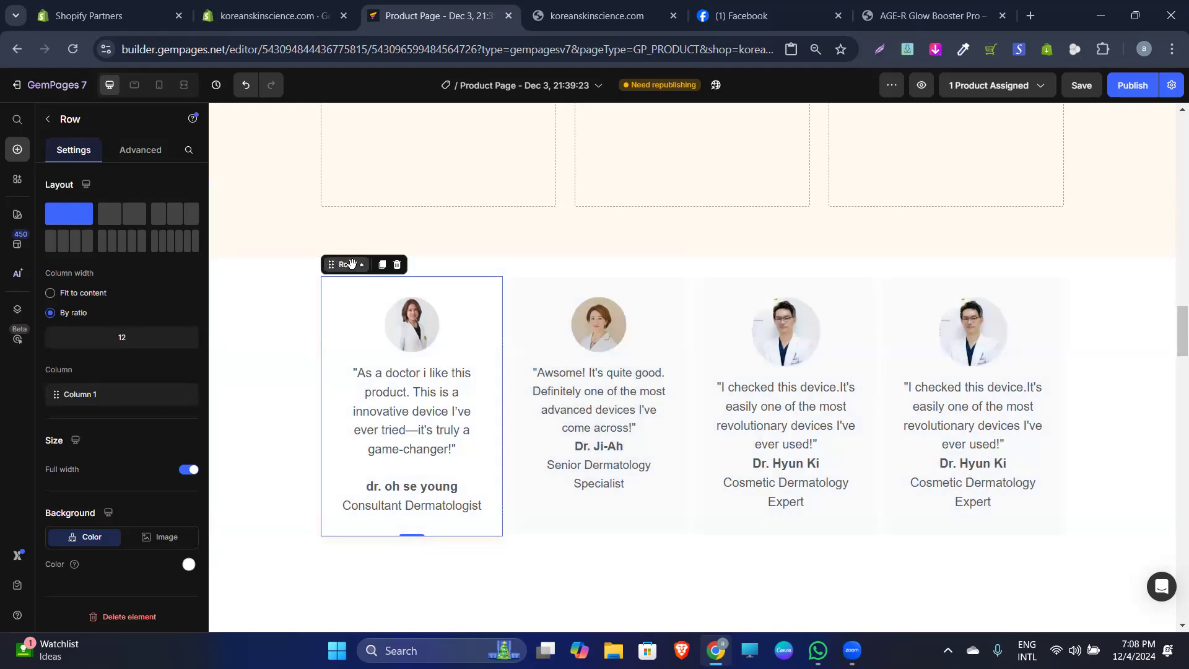
{"action": "left_click", "coordinate": [351, 263]}
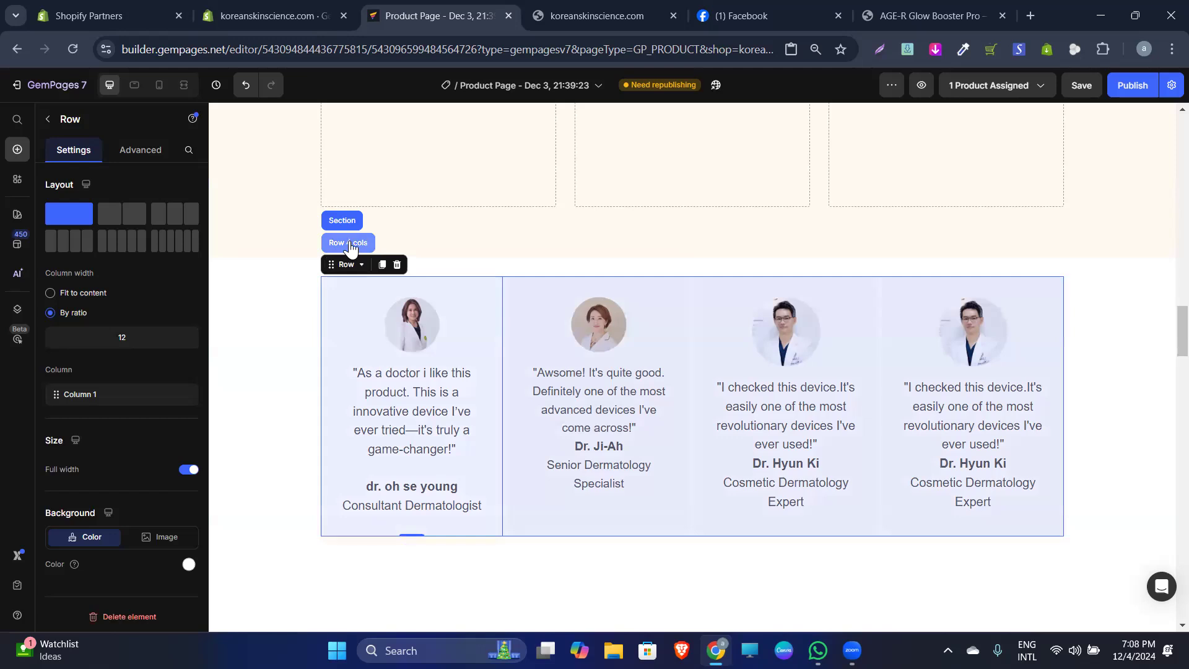
{"action": "left_click", "coordinate": [350, 244]}
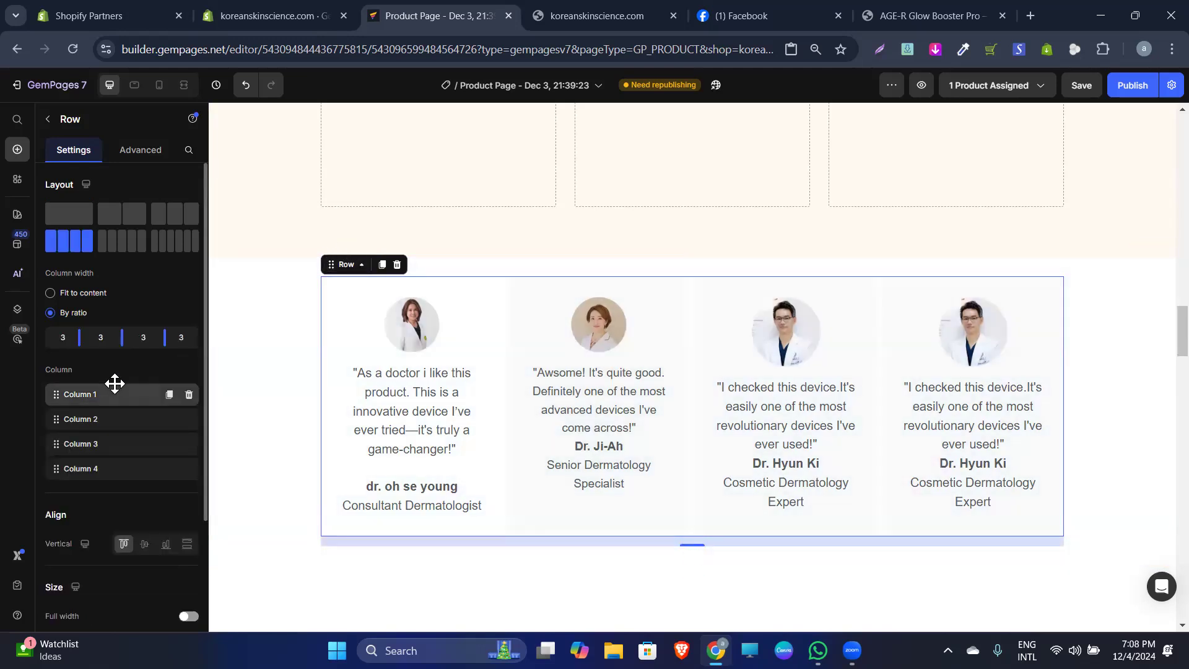
{"action": "scroll", "coordinate": [114, 387], "scroll_direction": "down", "scroll_amount": 1}
{"action": "scroll", "coordinate": [114, 392], "scroll_direction": "down", "scroll_amount": 2}
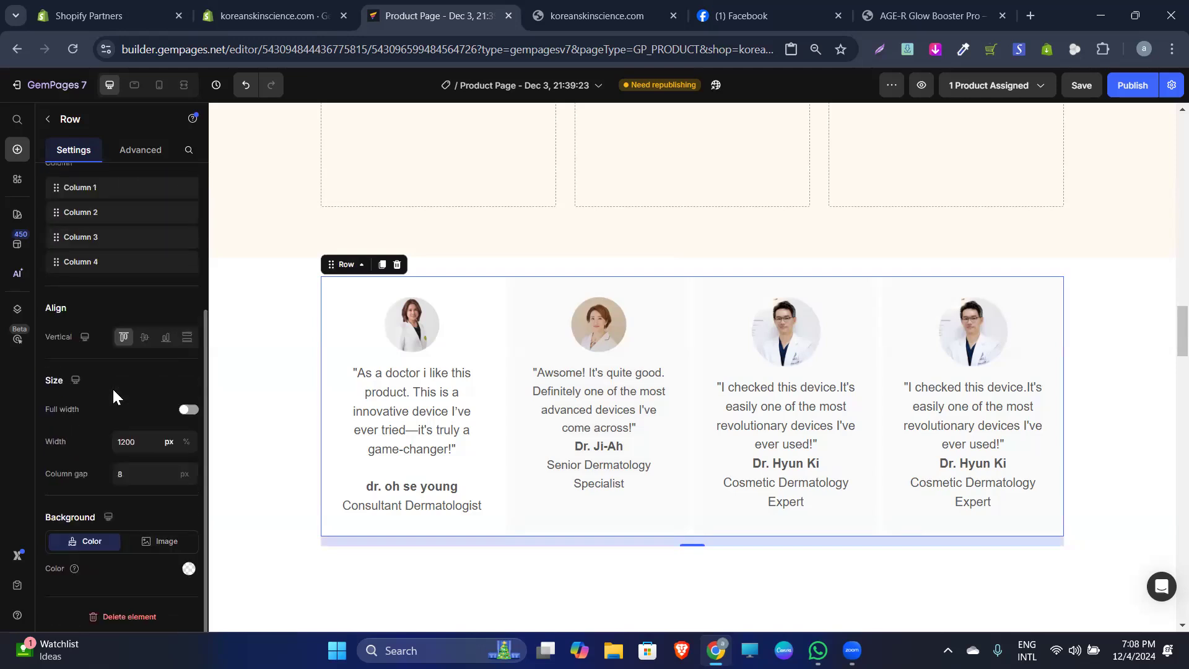
{"action": "left_click", "coordinate": [135, 472]}
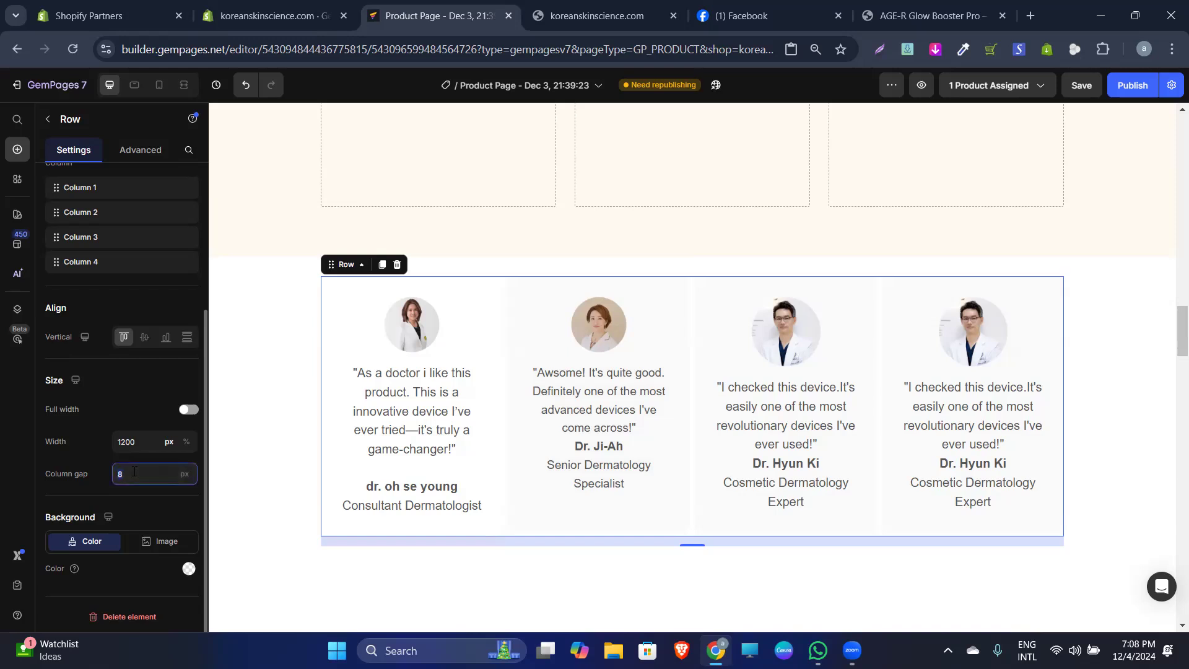
{"action": "type", "text": "14"}
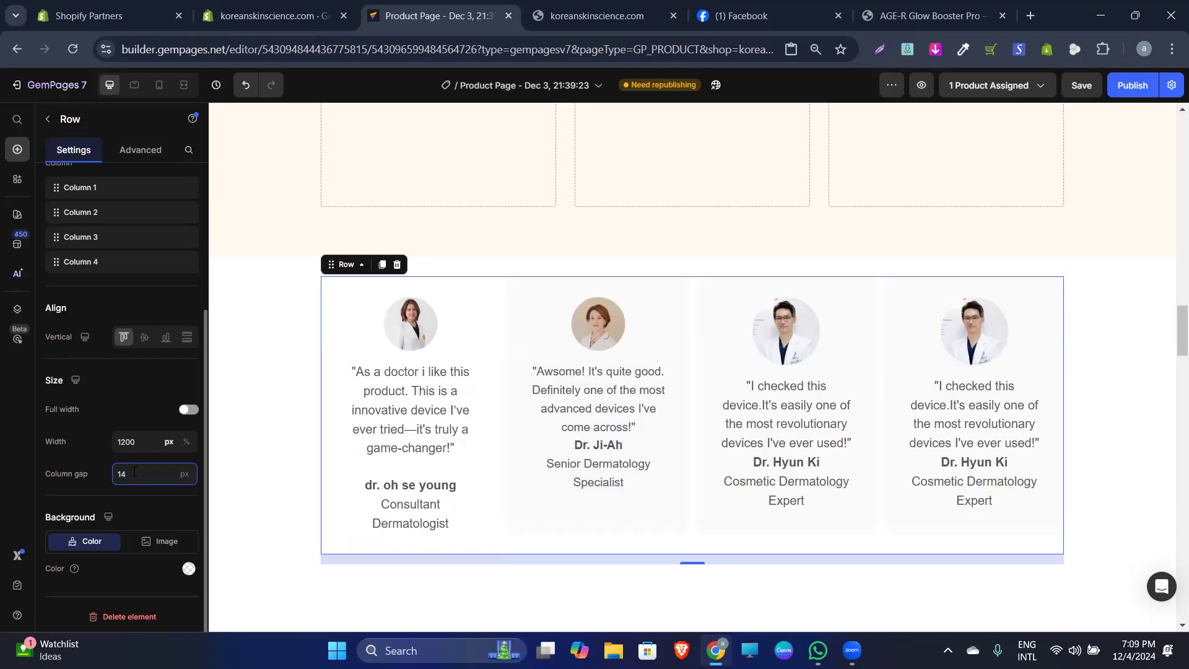
{"action": "key", "text": "BackSpace"}
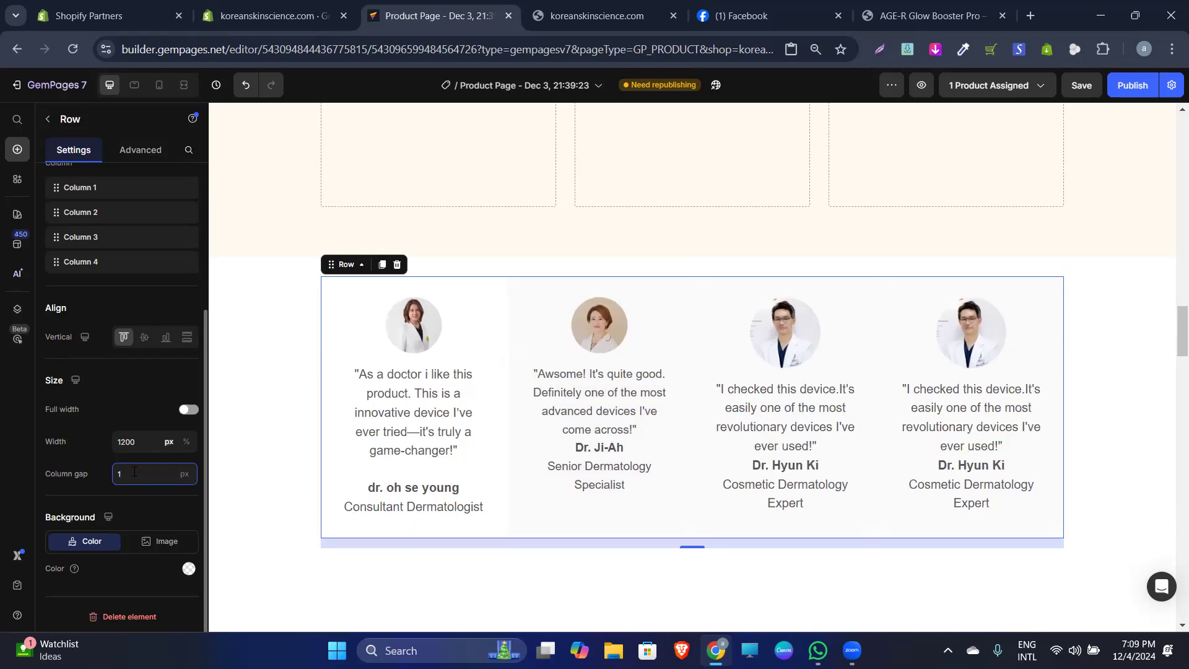
{"action": "key", "text": "BackSpace"}
{"action": "type", "text": "20"}
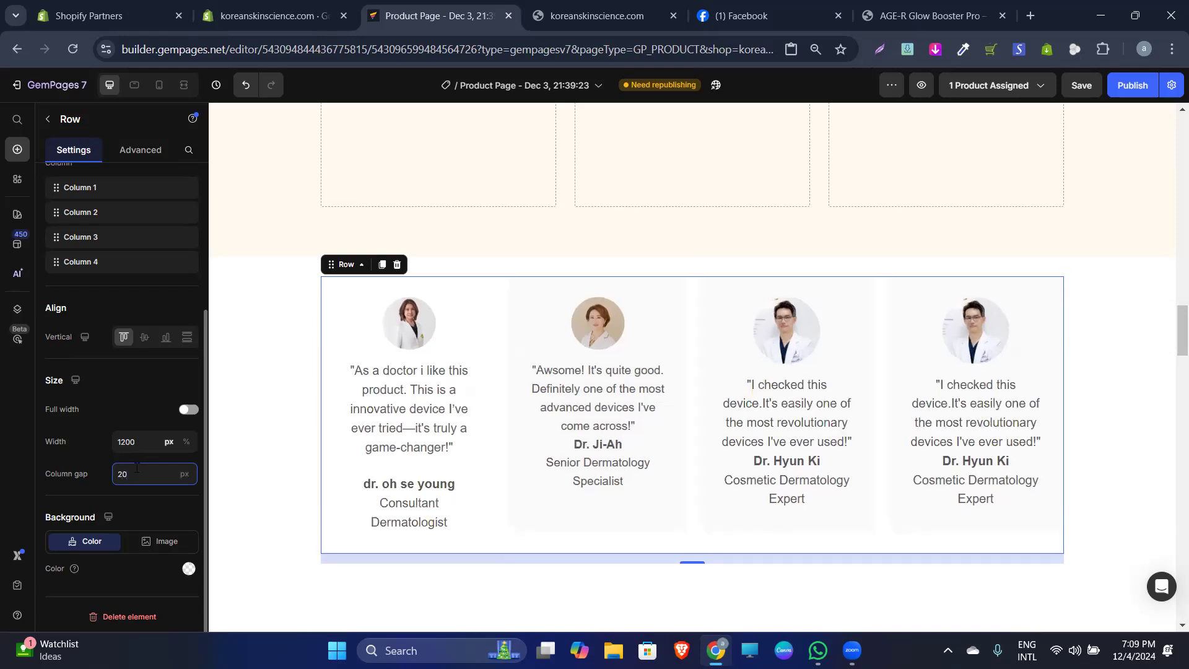
Set the background colour of the section holding the four expert cards to the recently used cream FFFAF1
{"action": "scroll", "coordinate": [186, 427], "scroll_direction": "up", "scroll_amount": 1}
{"action": "scroll", "coordinate": [234, 402], "scroll_direction": "up", "scroll_amount": 2}
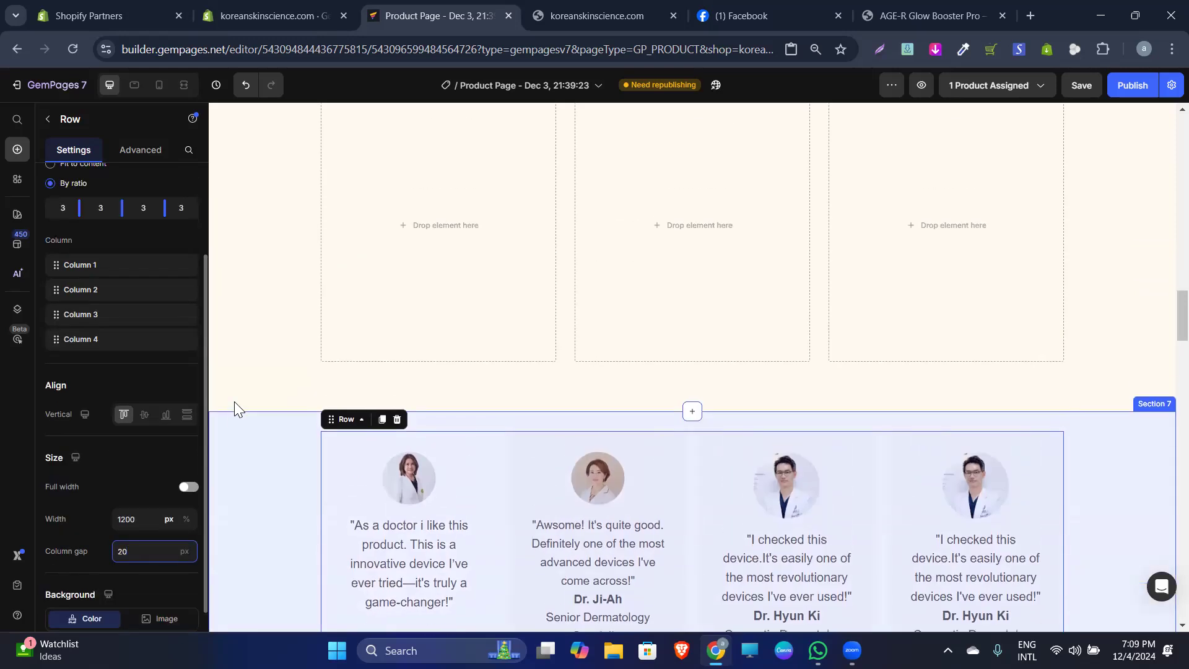
{"action": "scroll", "coordinate": [227, 427], "scroll_direction": "down", "scroll_amount": 2}
{"action": "left_click", "coordinate": [228, 427]}
{"action": "scroll", "coordinate": [151, 477], "scroll_direction": "down", "scroll_amount": 3}
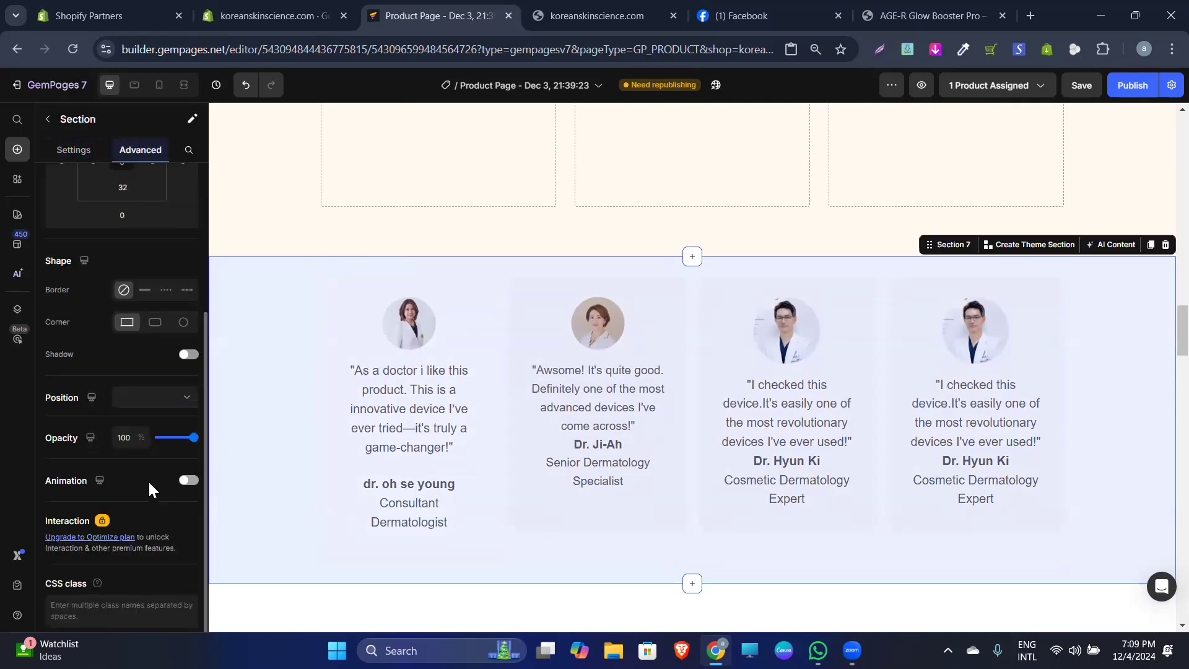
{"action": "scroll", "coordinate": [147, 481], "scroll_direction": "down", "scroll_amount": 1}
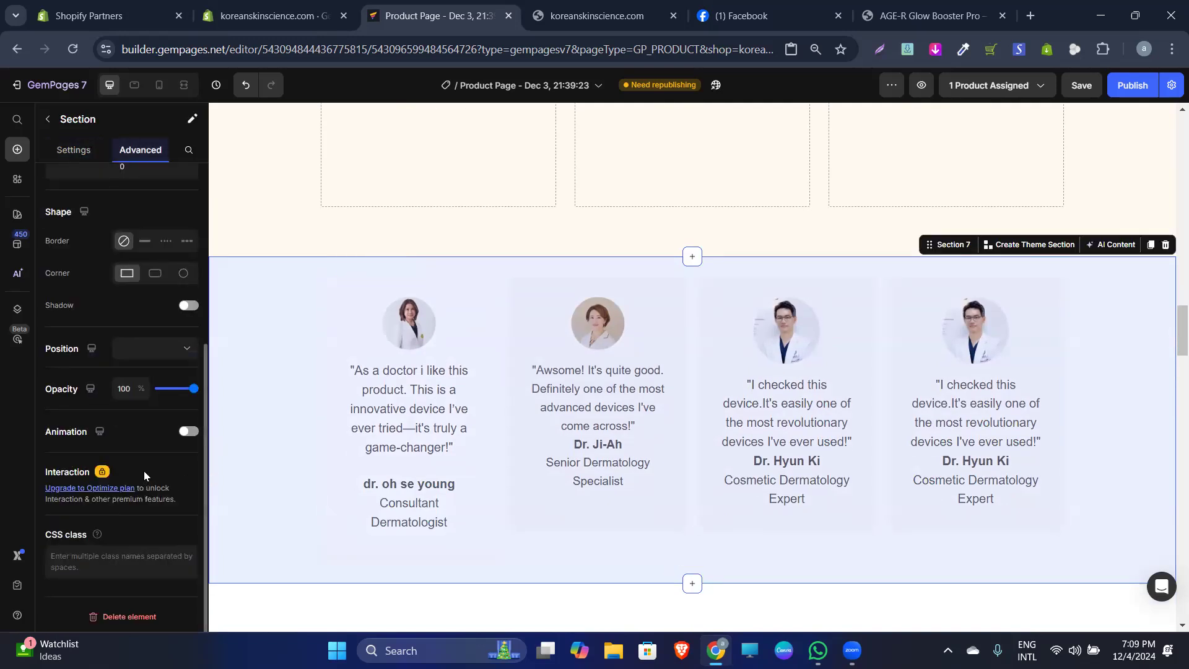
{"action": "scroll", "coordinate": [143, 475], "scroll_direction": "up", "scroll_amount": 3}
{"action": "left_click", "coordinate": [73, 150]}
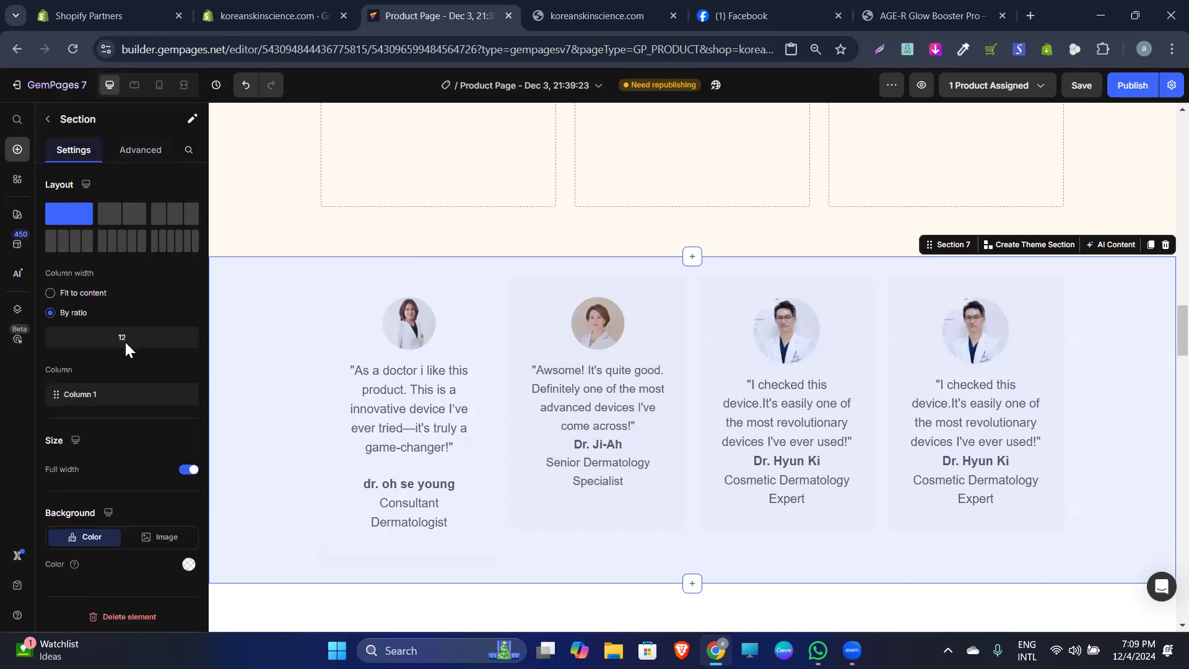
{"action": "left_click", "coordinate": [188, 564]}
{"action": "left_click", "coordinate": [254, 559]}
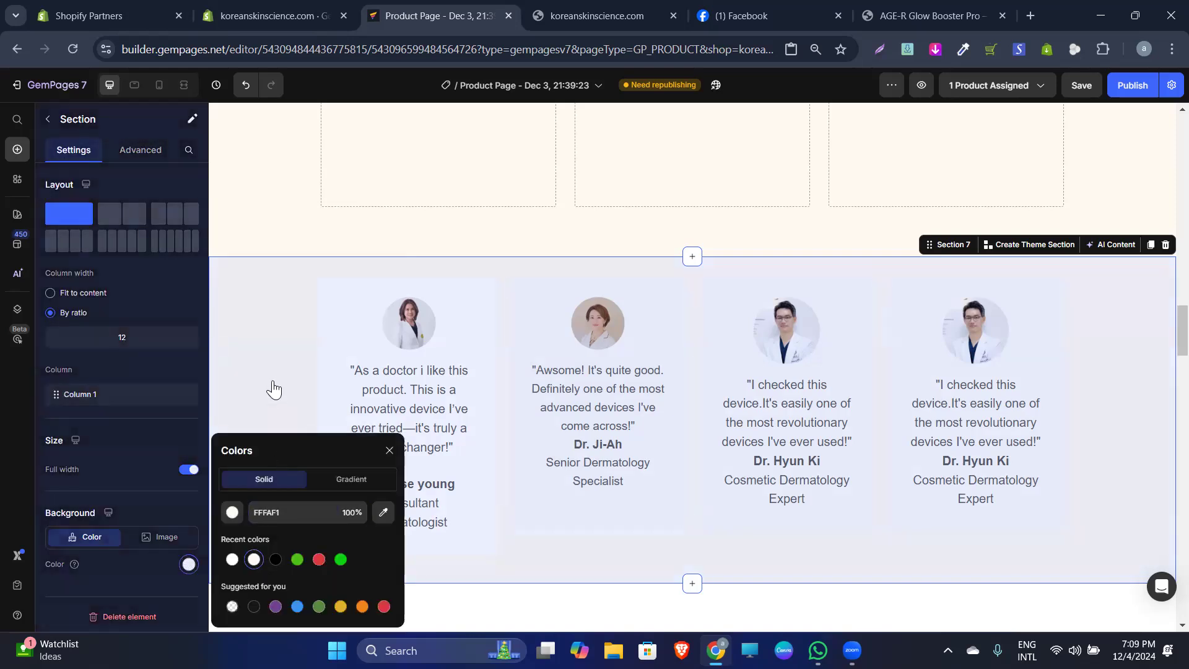
{"action": "left_click", "coordinate": [381, 452]}
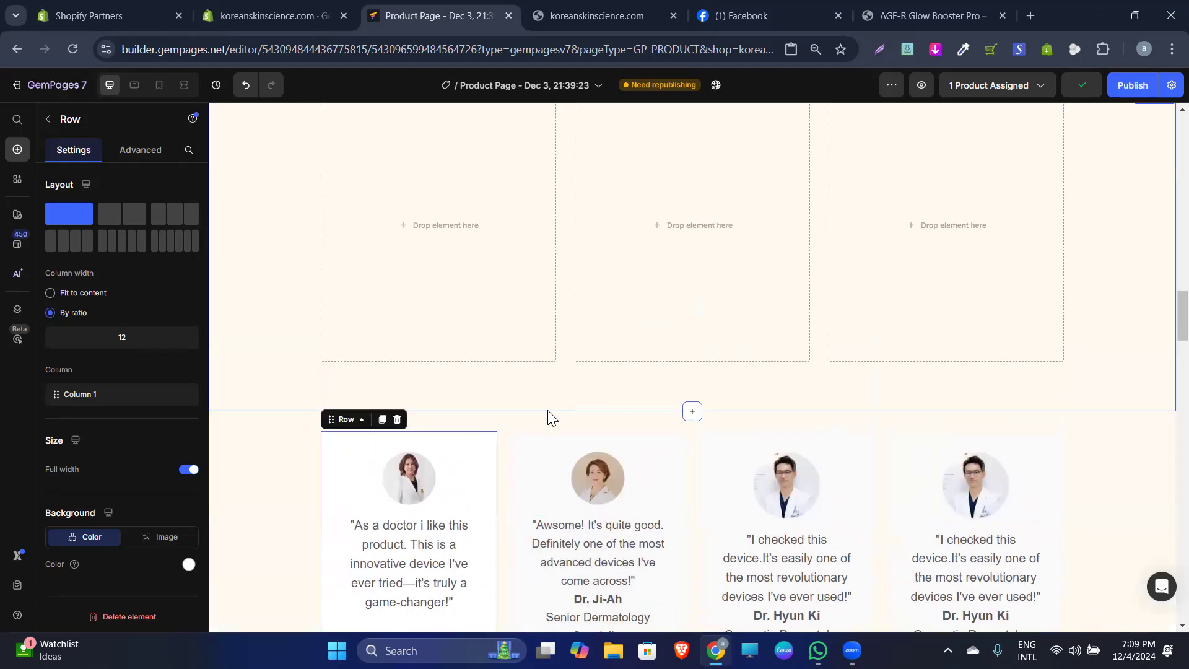
Delete the empty three-column section between the "trusted by the experts" heading and the expert cards
{"action": "scroll", "coordinate": [546, 412], "scroll_direction": "down", "scroll_amount": 3}
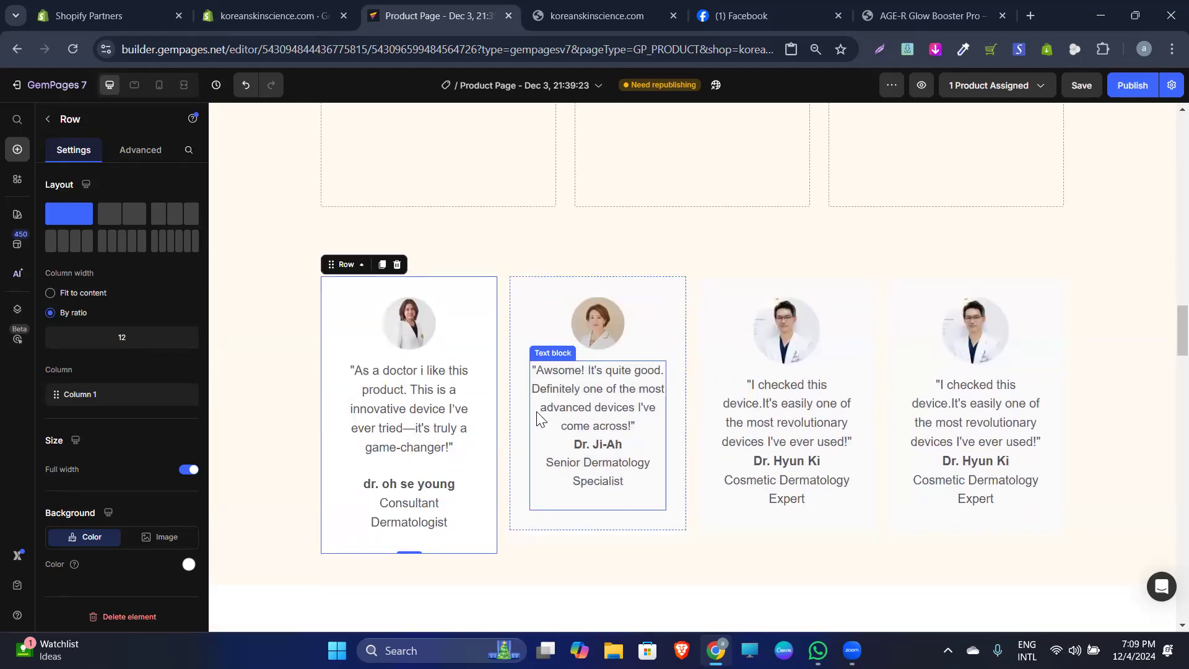
{"action": "scroll", "coordinate": [639, 366], "scroll_direction": "up", "scroll_amount": 5}
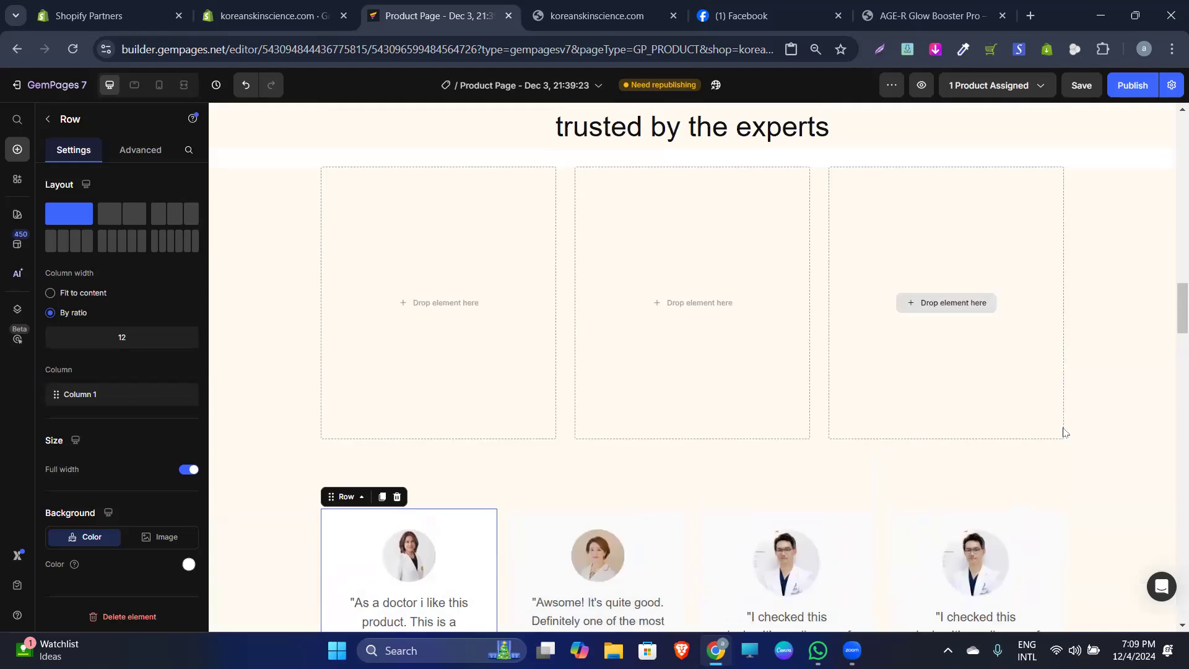
{"action": "right_click", "coordinate": [1092, 398]}
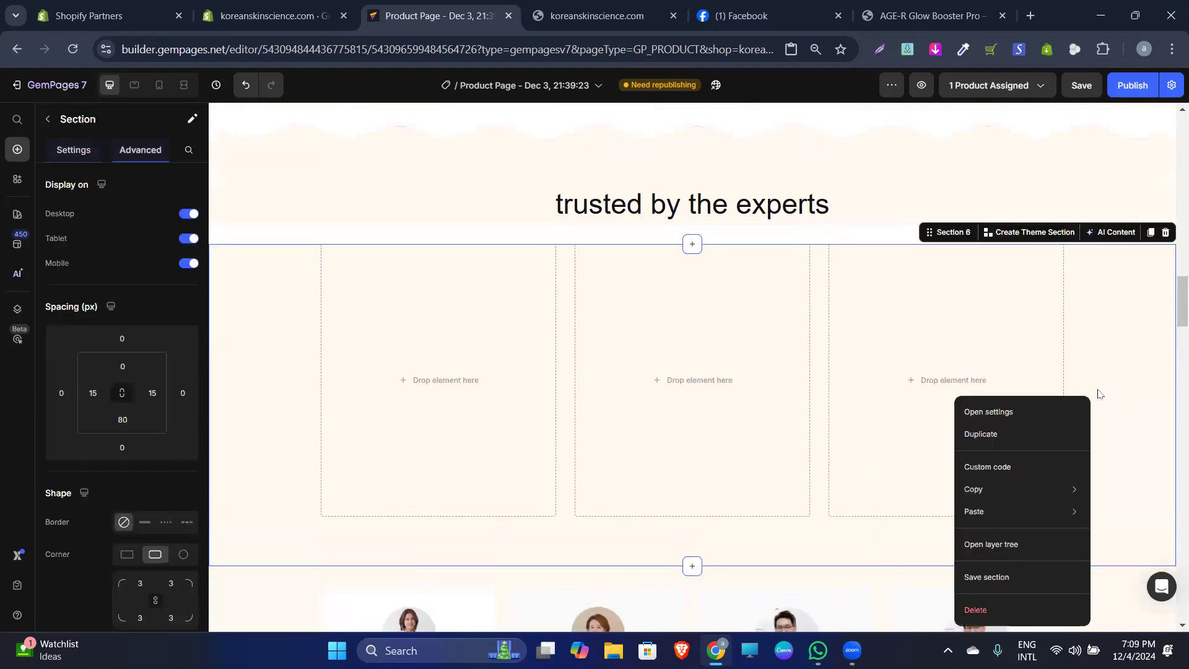
{"action": "left_click", "coordinate": [997, 601]}
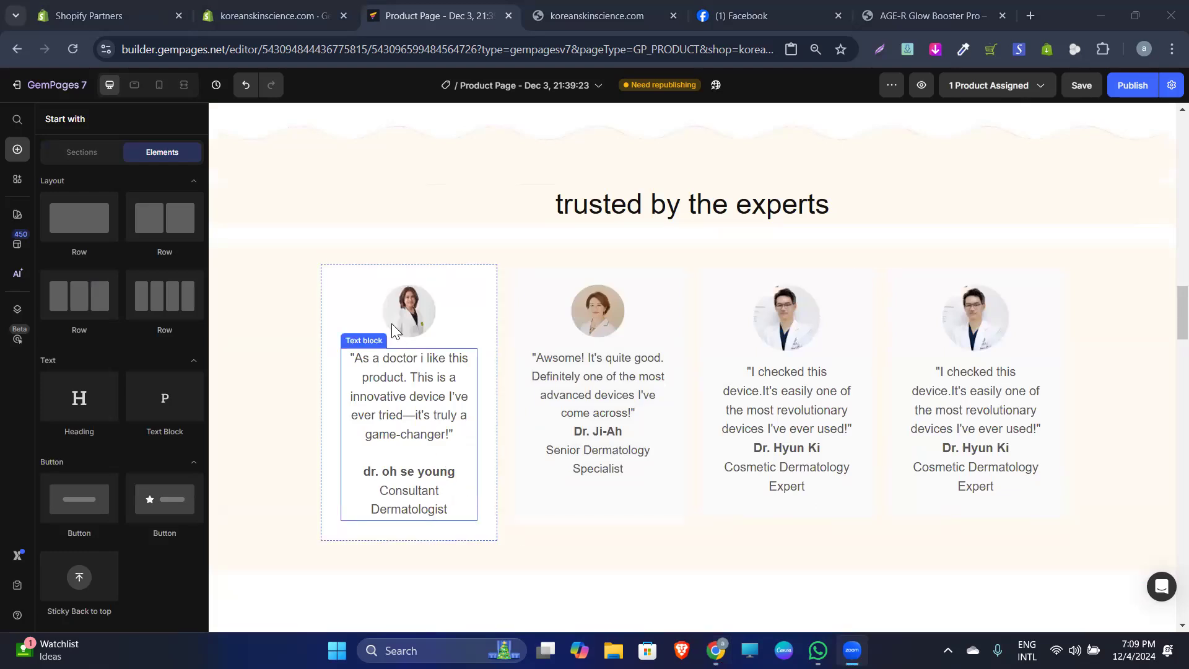
Set the top margin of the first expert card's portrait image to -100 px so it overlaps the card's upper edge
{"action": "left_click", "coordinate": [411, 312]}
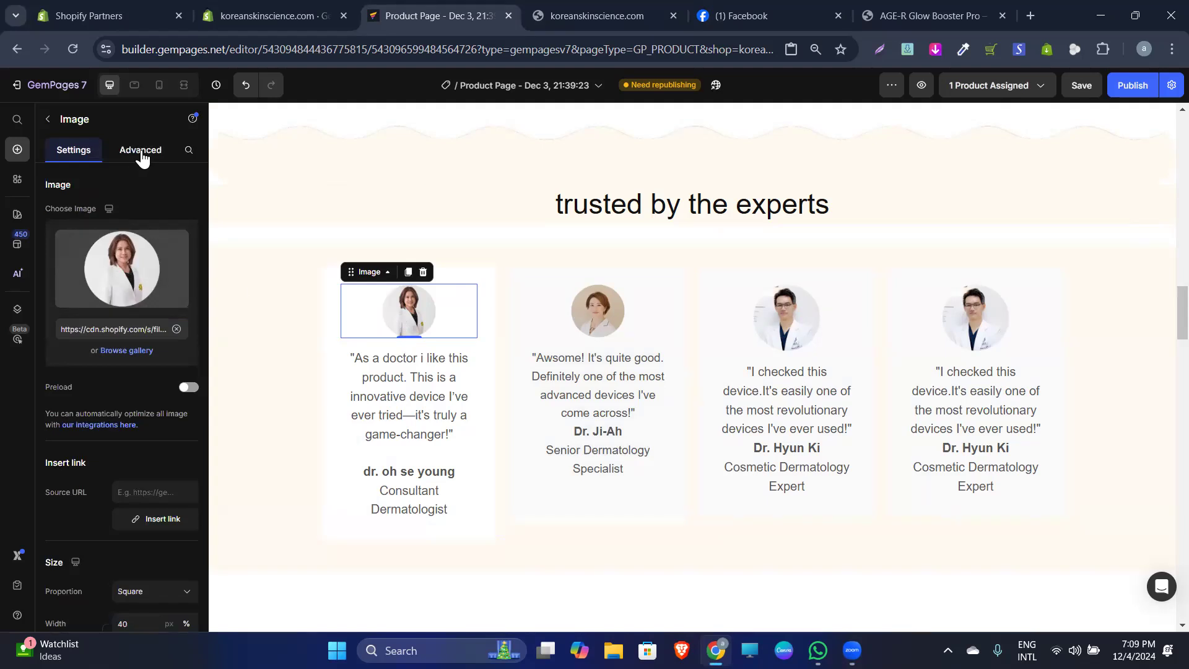
{"action": "left_click", "coordinate": [141, 155]}
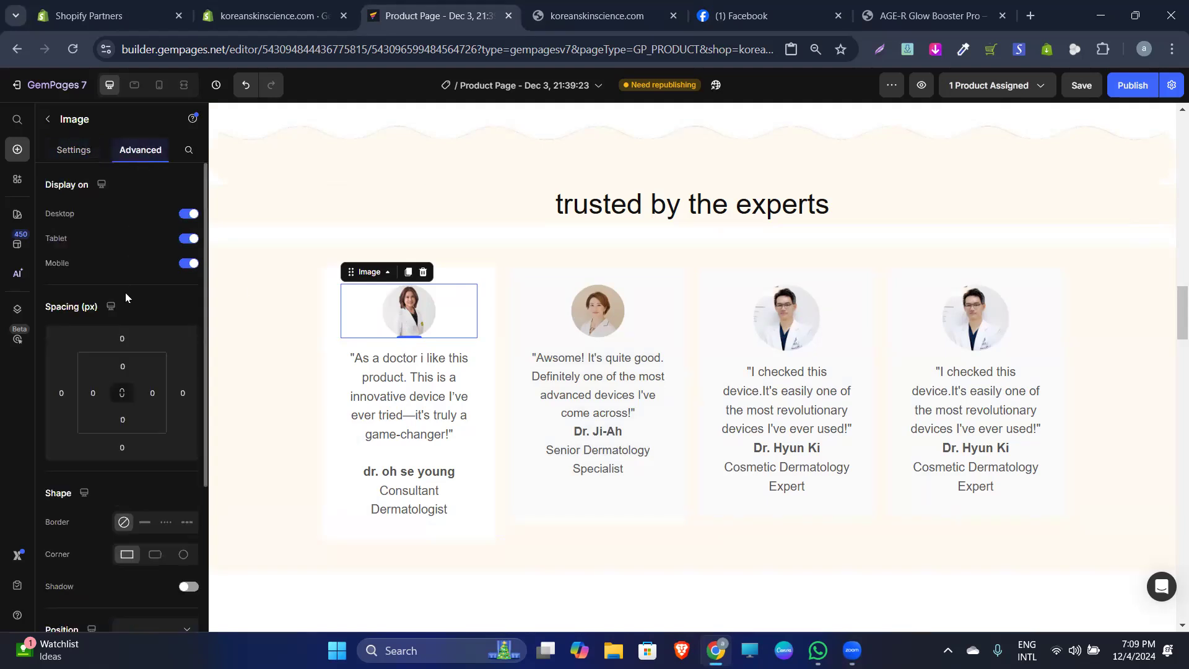
{"action": "left_click", "coordinate": [122, 338]}
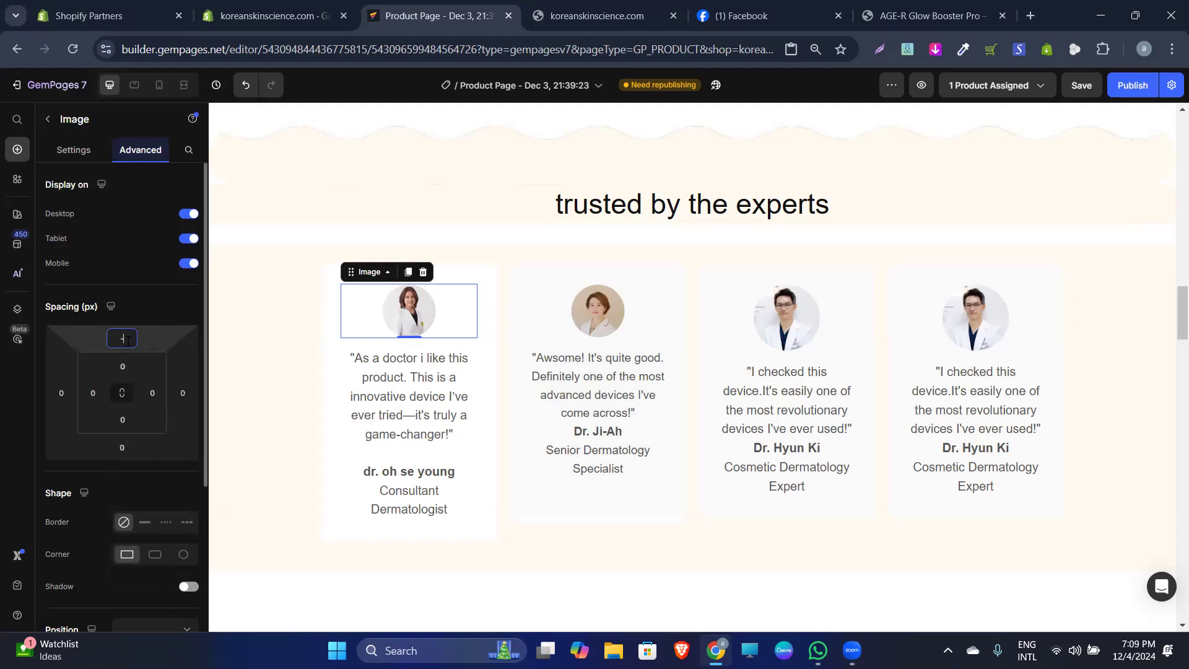
{"action": "type", "text": "-50"}
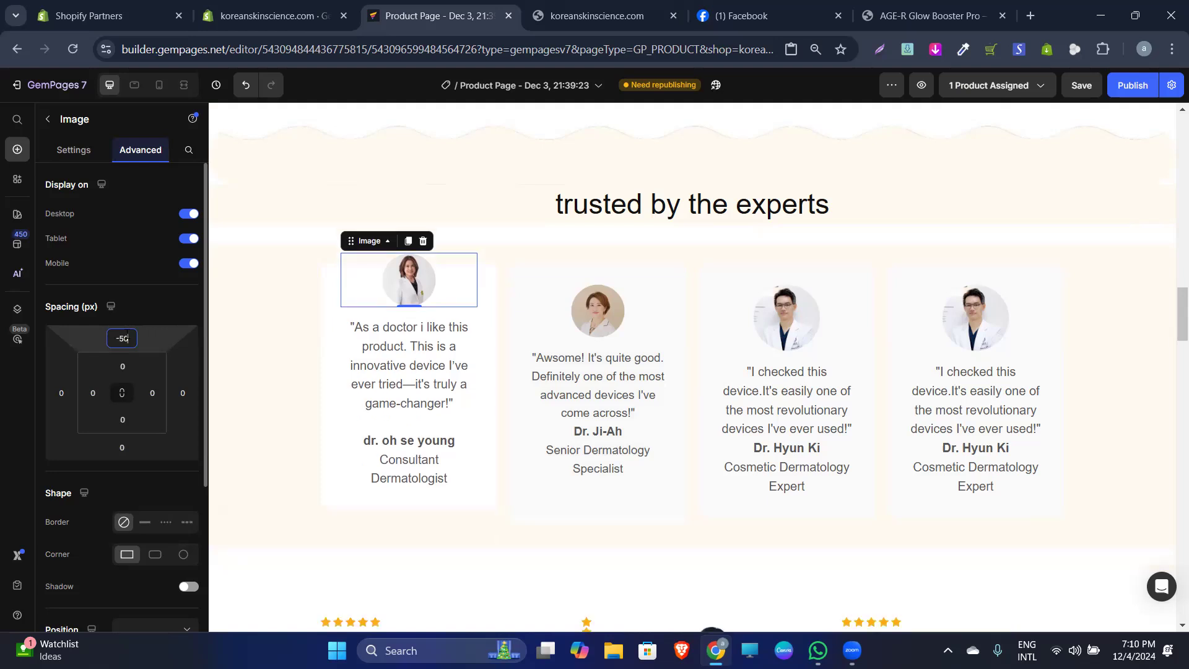
{"action": "key", "text": "BackSpace"}
{"action": "key", "text": "BackSpace"}
{"action": "key", "text": "BackSpace"}
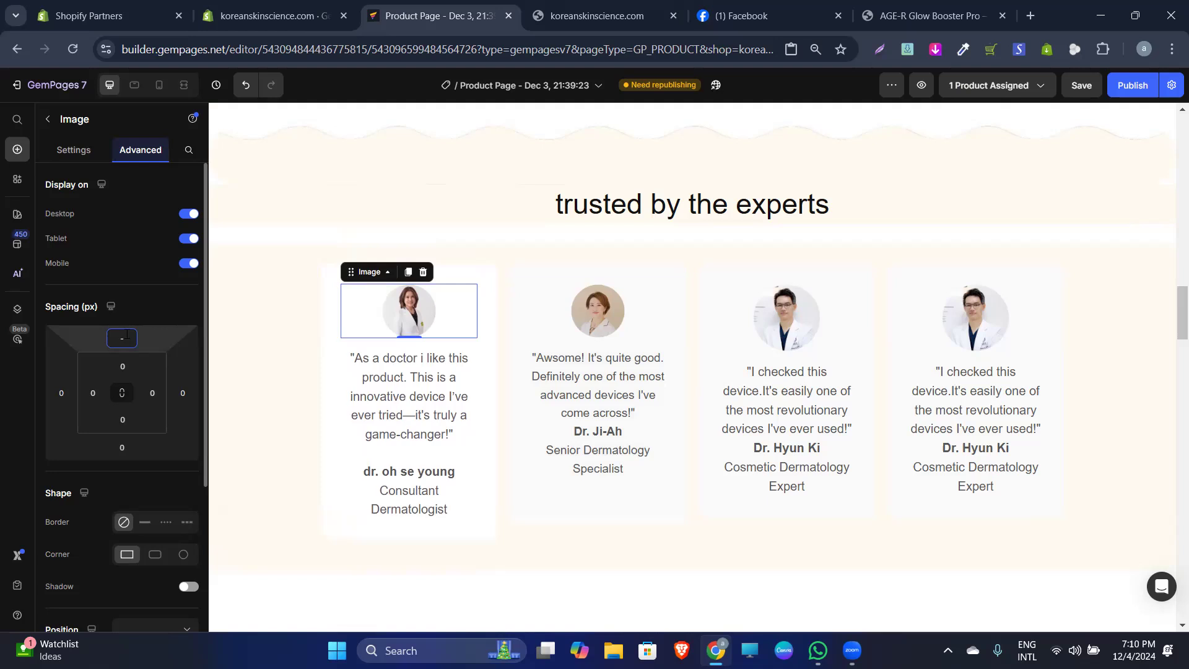
{"action": "type", "text": "-100"}
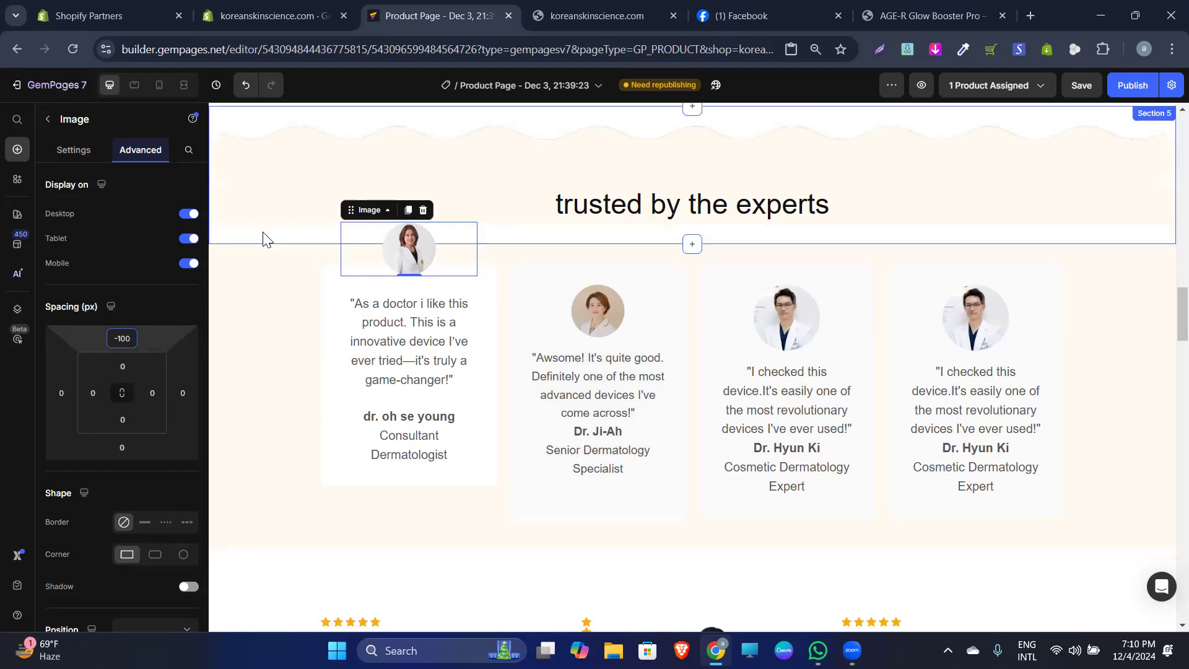
Clear the bottom padding of the section containing the "trusted by the experts" heading, closing the gap above the cards
{"action": "left_click", "coordinate": [265, 226]}
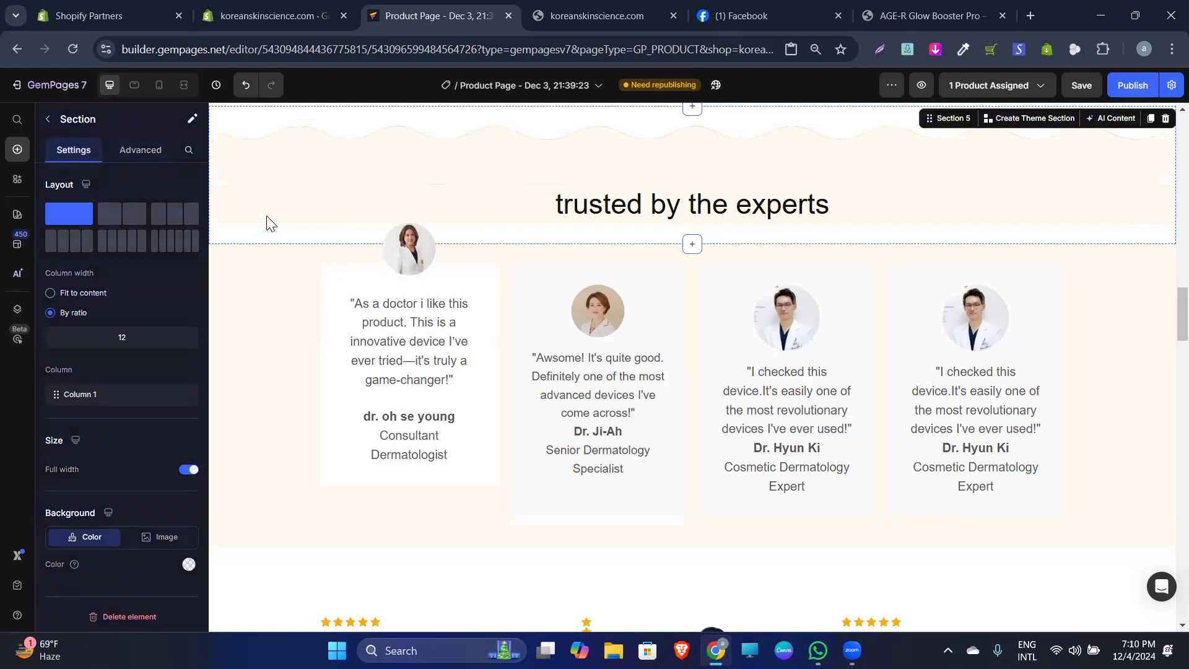
{"action": "left_click", "coordinate": [266, 222]}
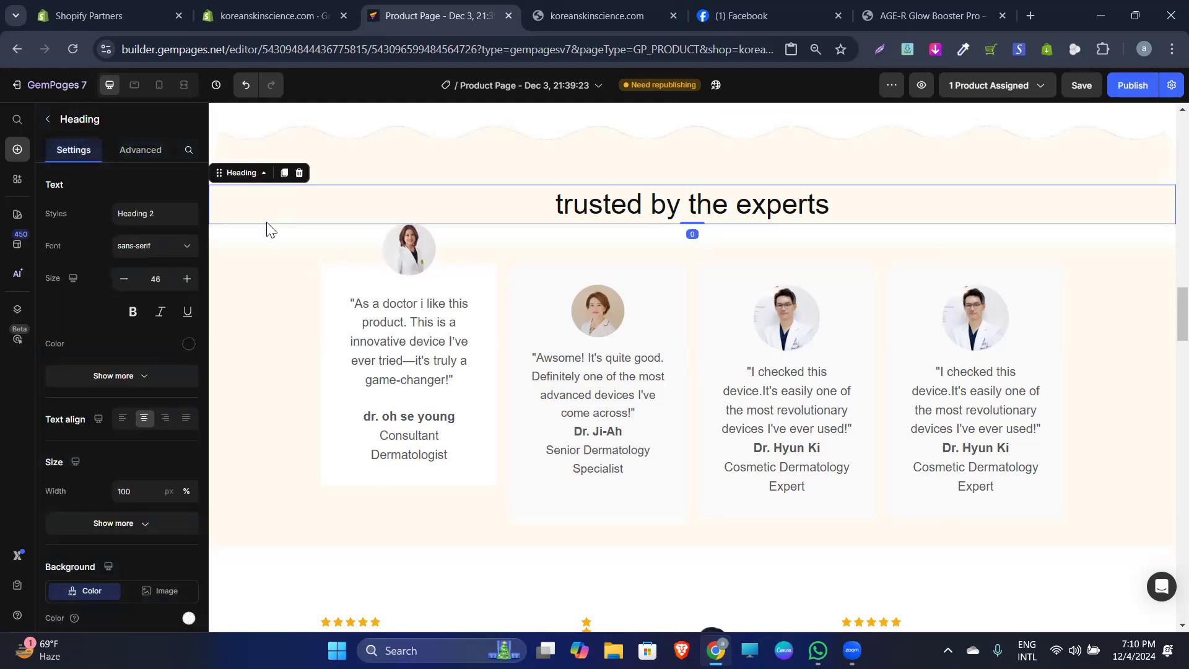
{"action": "left_click", "coordinate": [260, 239]}
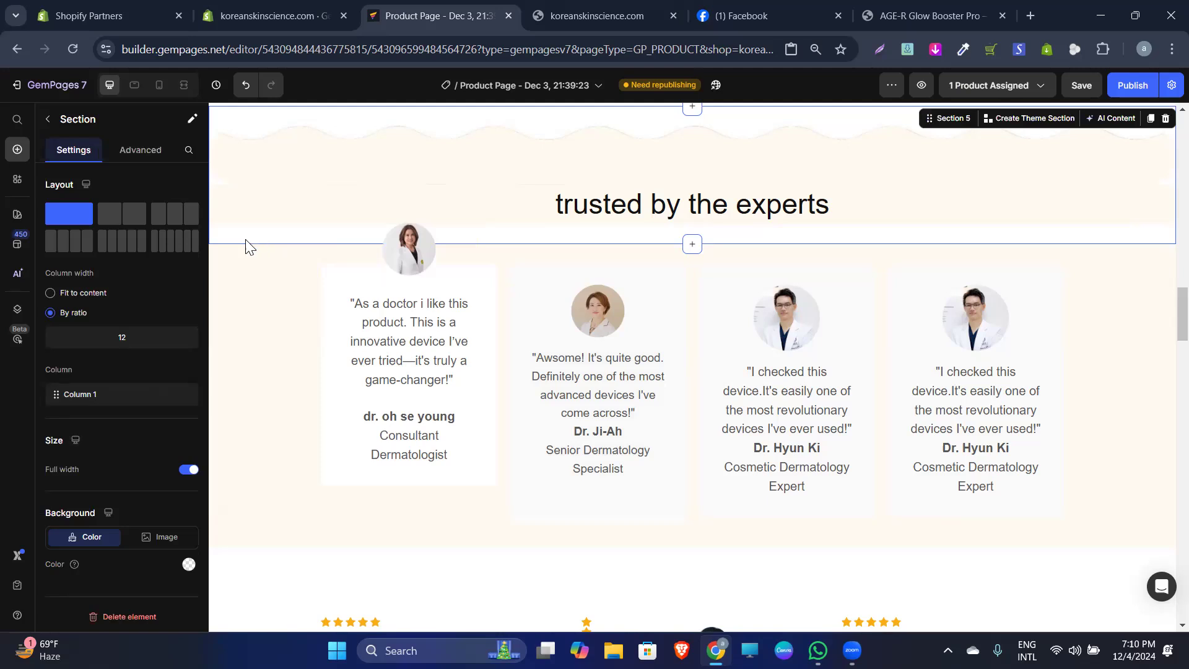
{"action": "left_click", "coordinate": [133, 160]}
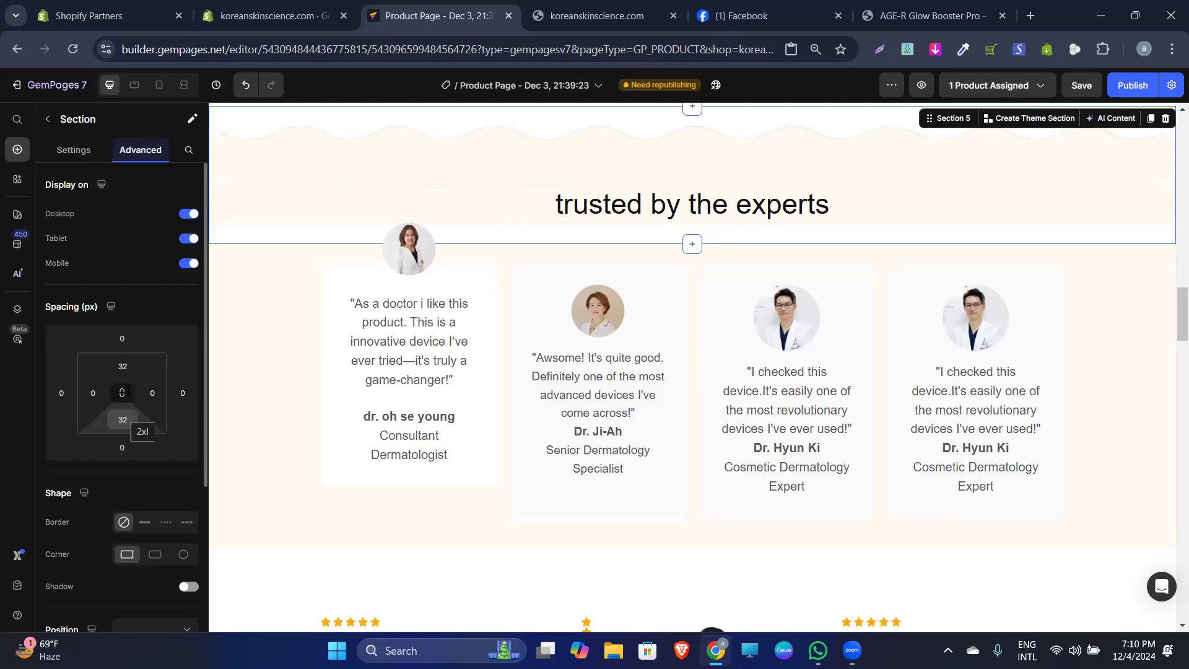
{"action": "left_click", "coordinate": [124, 419]}
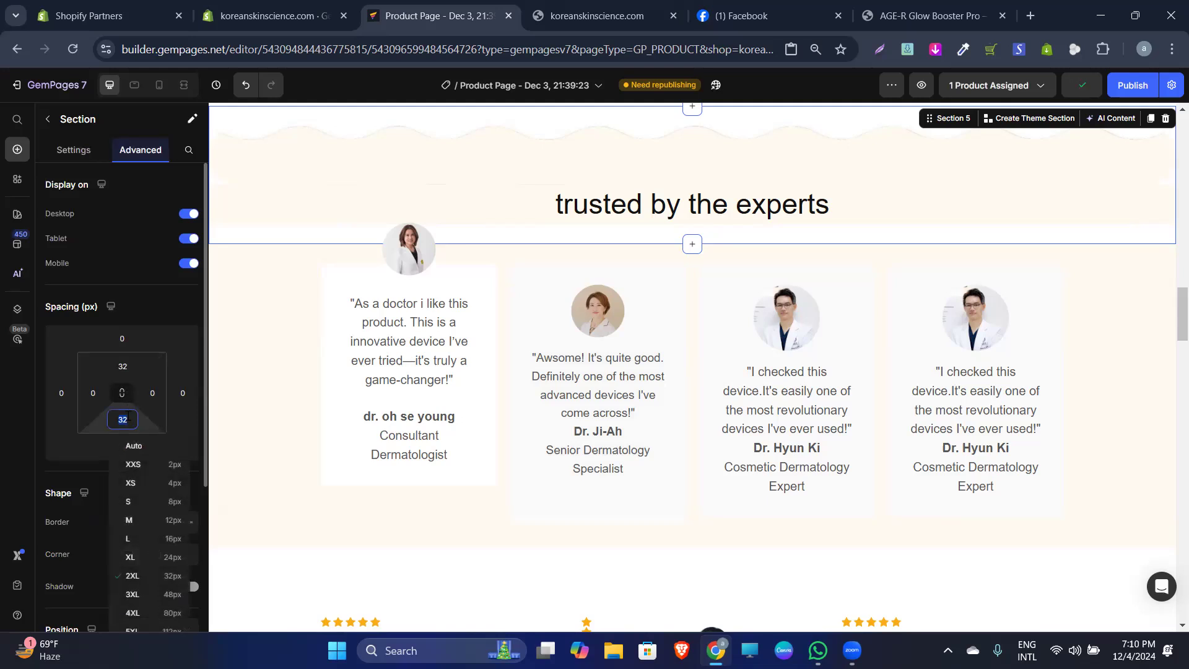
{"action": "key", "text": "BackSpace"}
{"action": "key", "text": "BackSpace"}
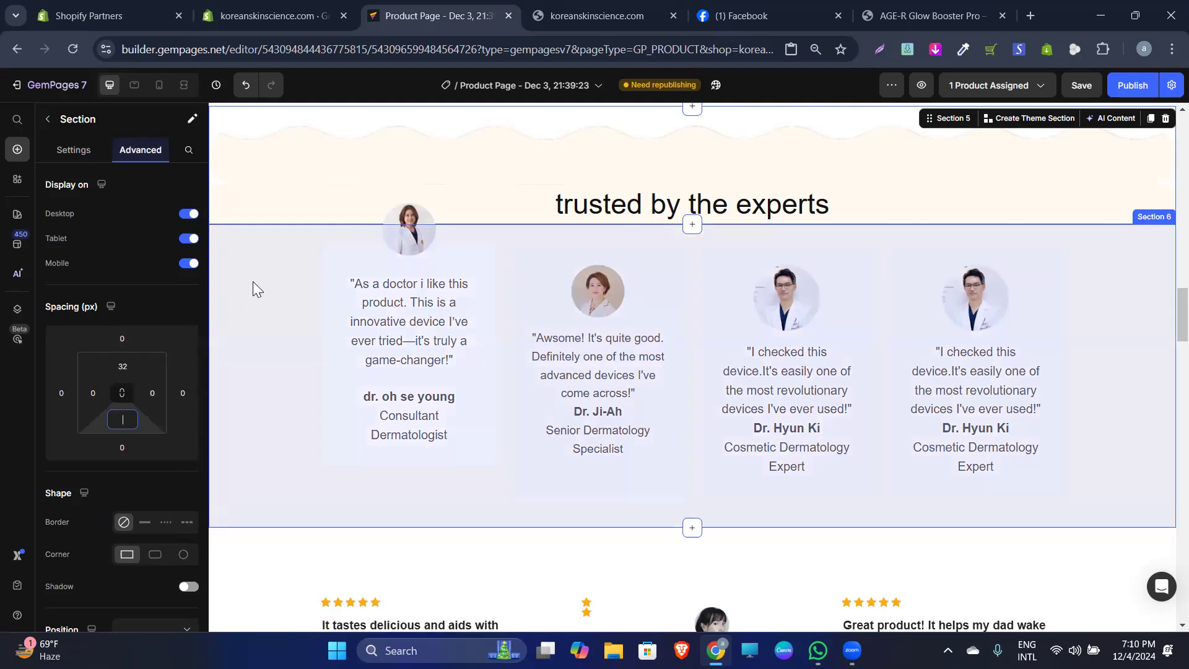
{"action": "left_click", "coordinate": [253, 281]}
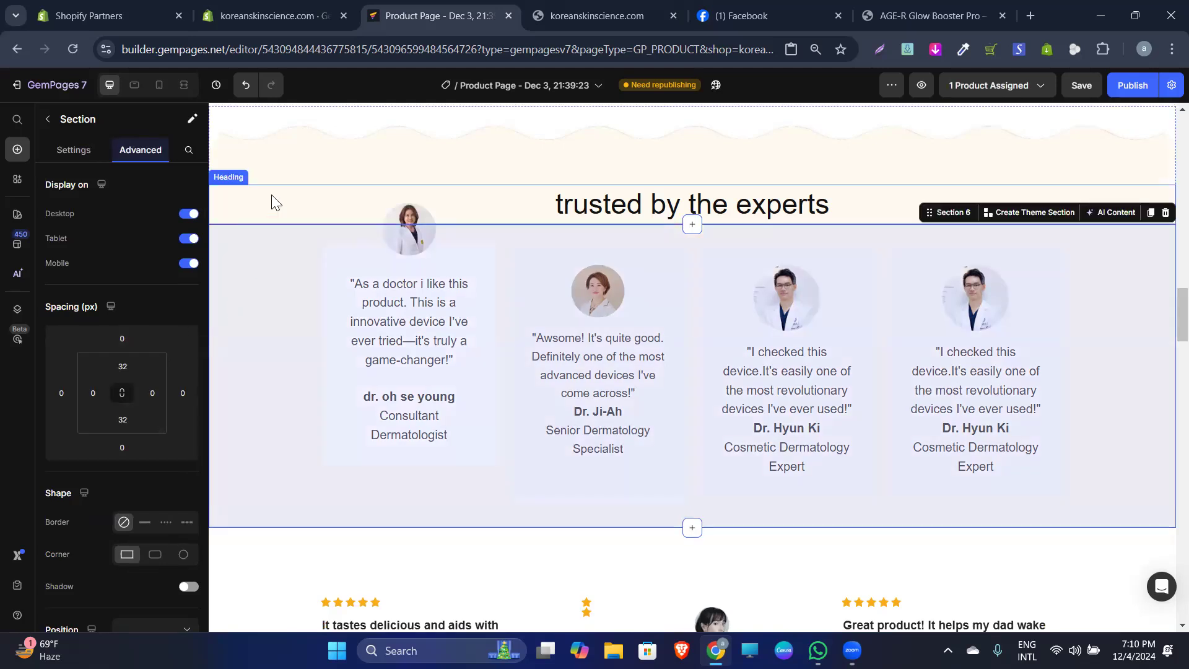